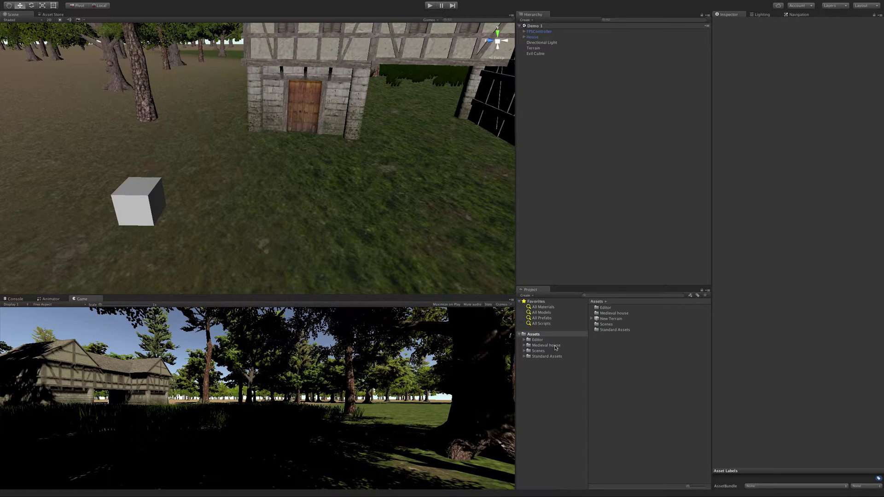
Create a new folder named Scripts inside the project's Assets folder
click(538, 335)
right_click(605, 369)
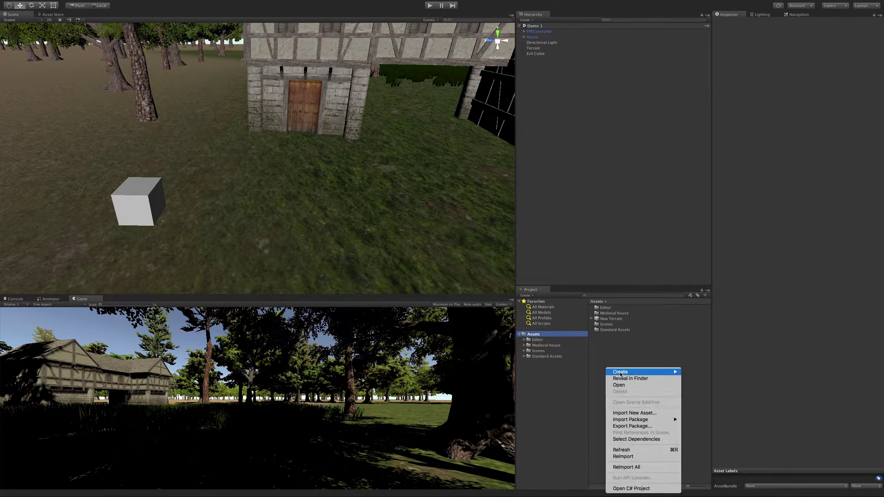
mouse_move(653, 372)
click(721, 316)
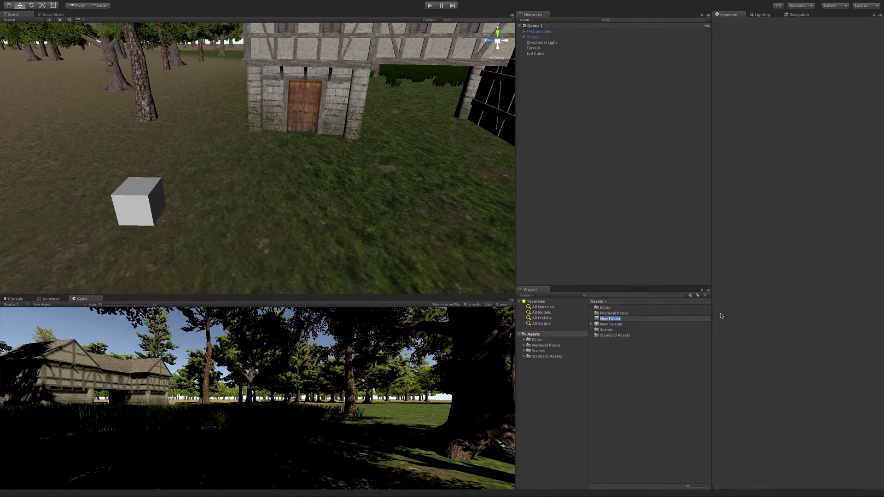
text(Scripts)
key(Return)
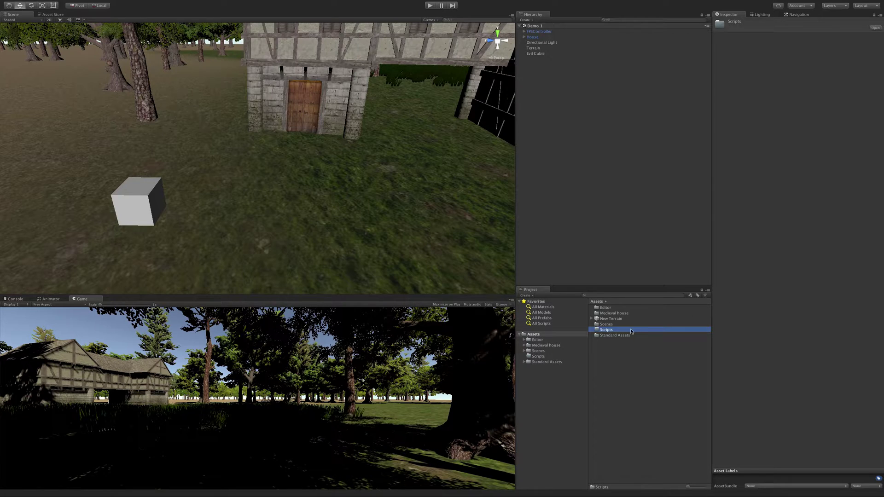
Create a C# script named EvilCubie inside the Scripts folder
double_click(604, 331)
right_click(604, 331)
mouse_move(619, 335)
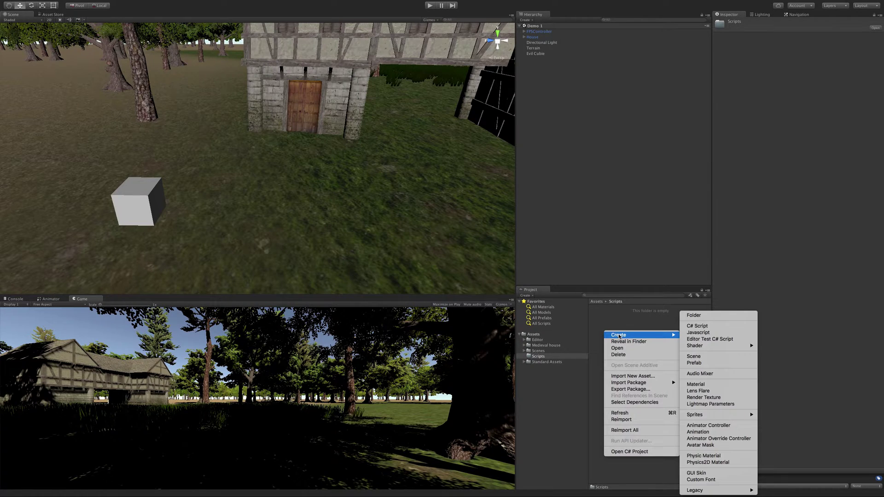
click(711, 328)
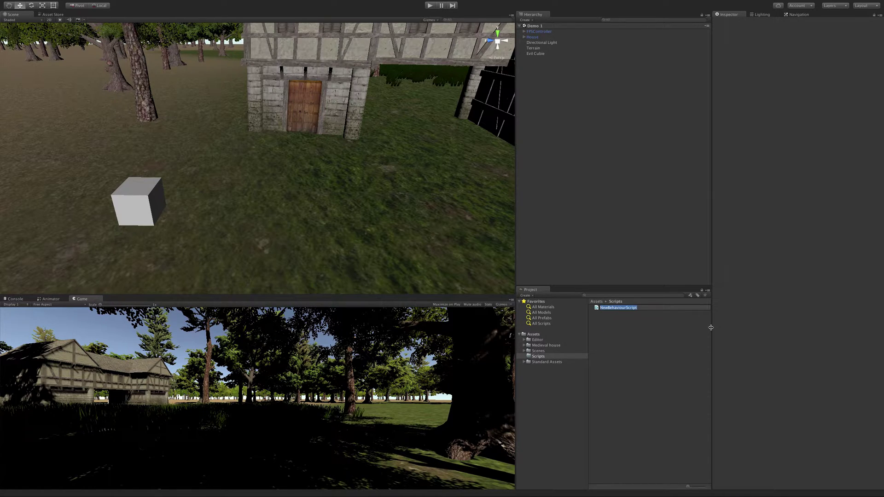
text(EvilCubie)
key(Return)
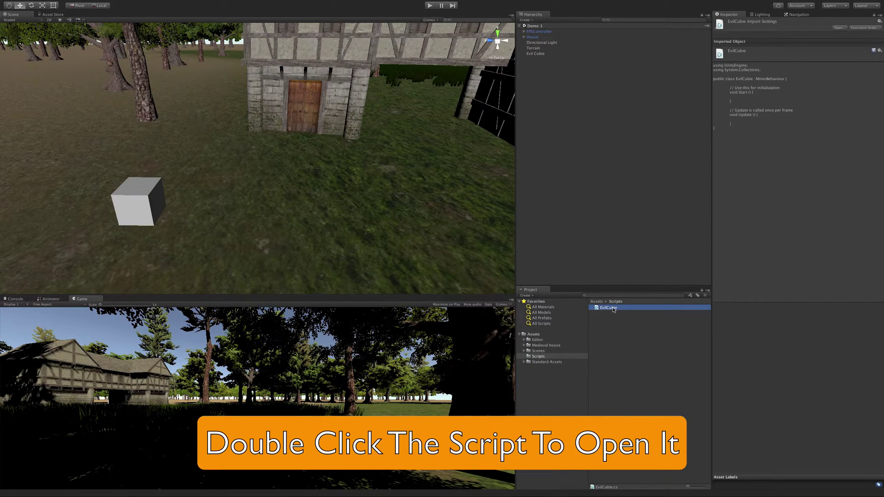
Open the EvilCubie script in the code editor and enlarge the code text for readability
double_click(613, 310)
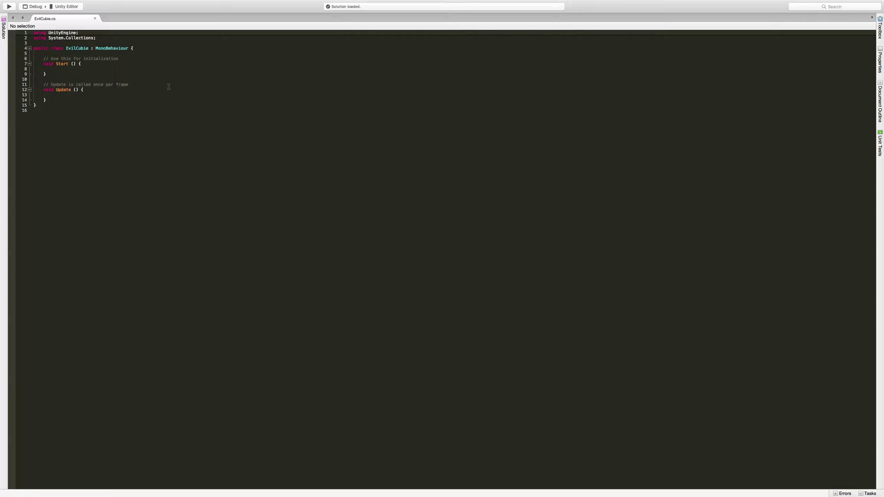
ctrl+scroll(168, 86, up, 10)
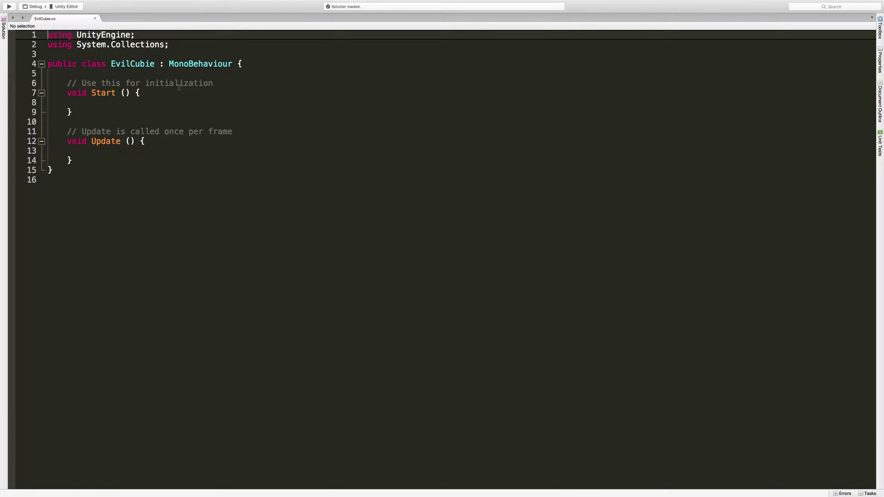
ctrl+scroll(179, 87, up, 2)
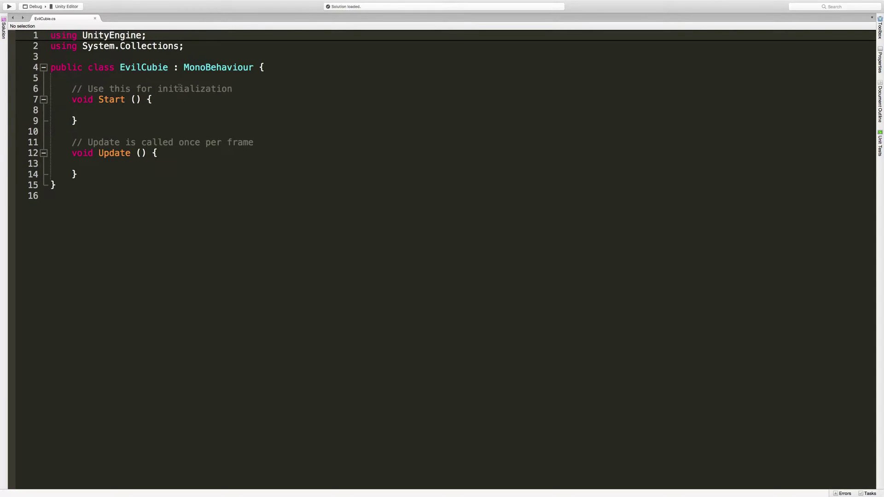
ctrl+scroll(179, 87, down, 6)
ctrl+scroll(182, 88, up, 6)
Delete the Start and Update methods with their comments from the EvilCubie class, leaving one empty line in its body
click(139, 67)
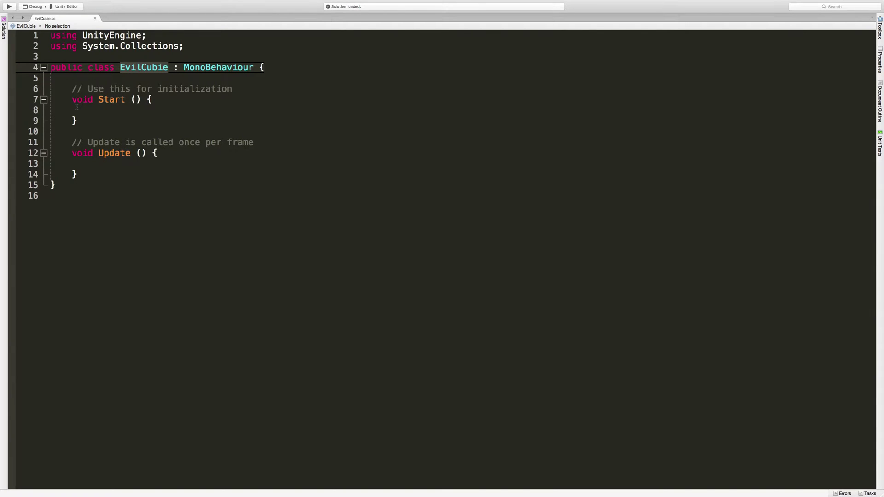
key(Down)
key(Down)
key(Up)
key(shift+Down)
key(shift+Down)
key(shift+Down)
key(shift+Down)
key(shift+Down)
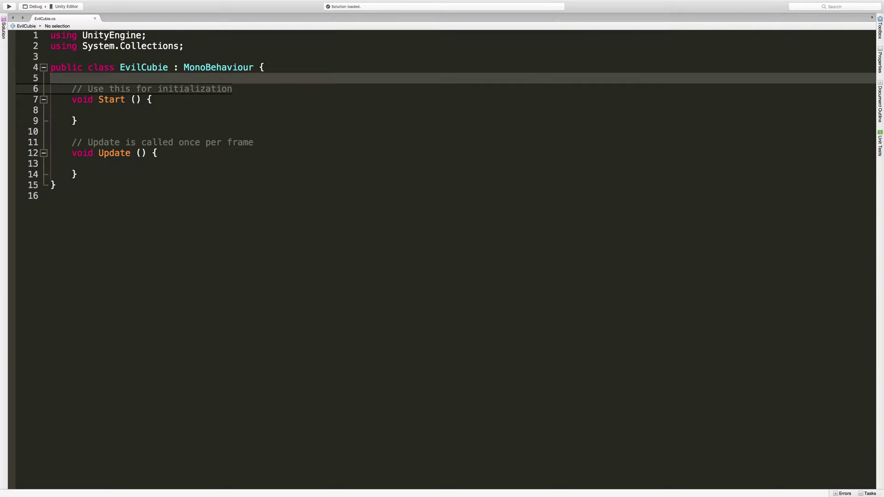
key(shift+Down)
key(shift+Down)
key(shift+Down)
key(shift+Down)
key(shift+Down)
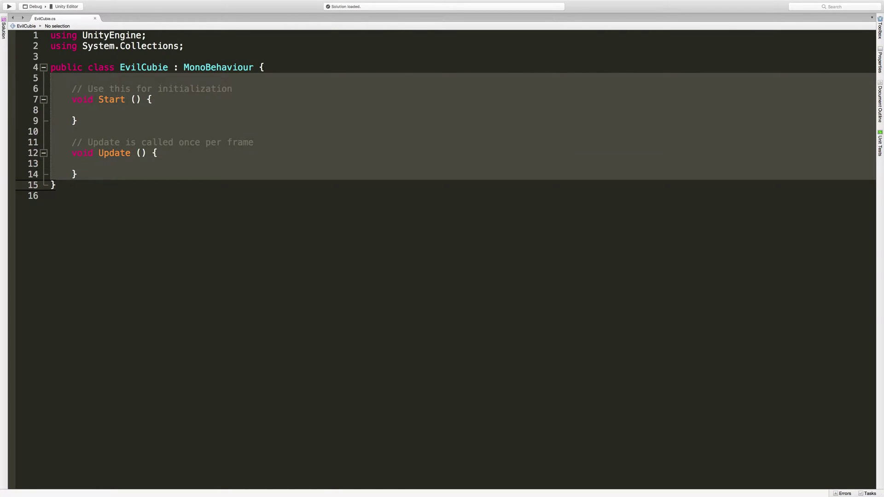
key(BackSpace)
key(Left)
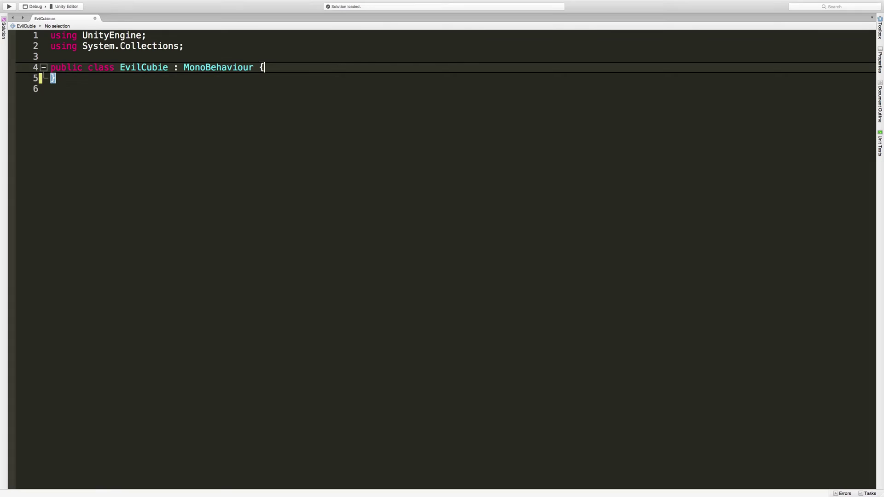
key(Return)
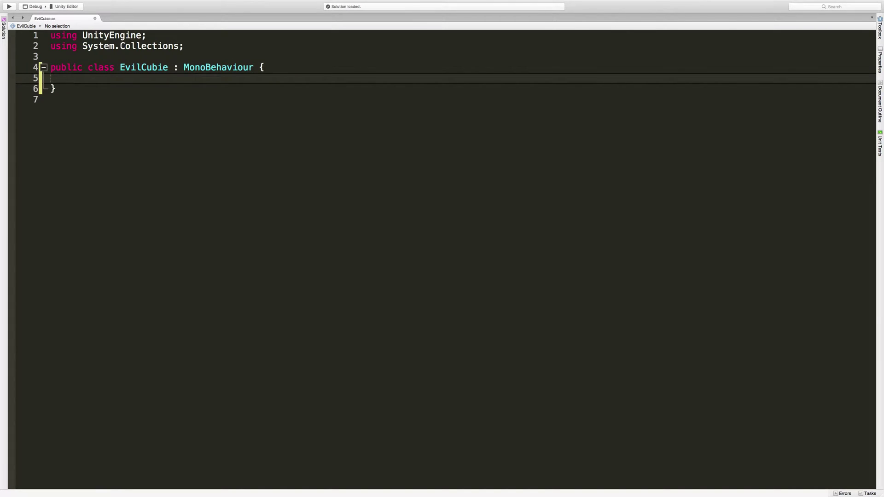
Switch to Unity and examine the Nav Mesh Agent component on the Evil Cubie object
key(super+Tab)
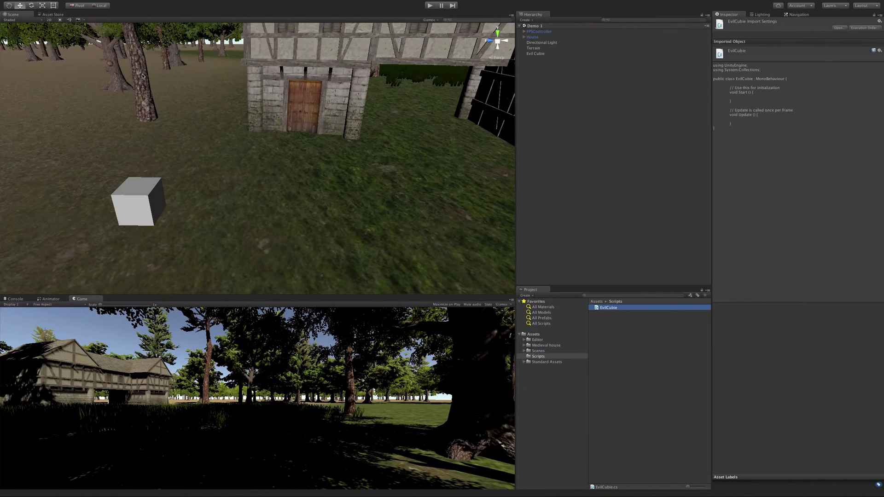
mouse_move(209, 1)
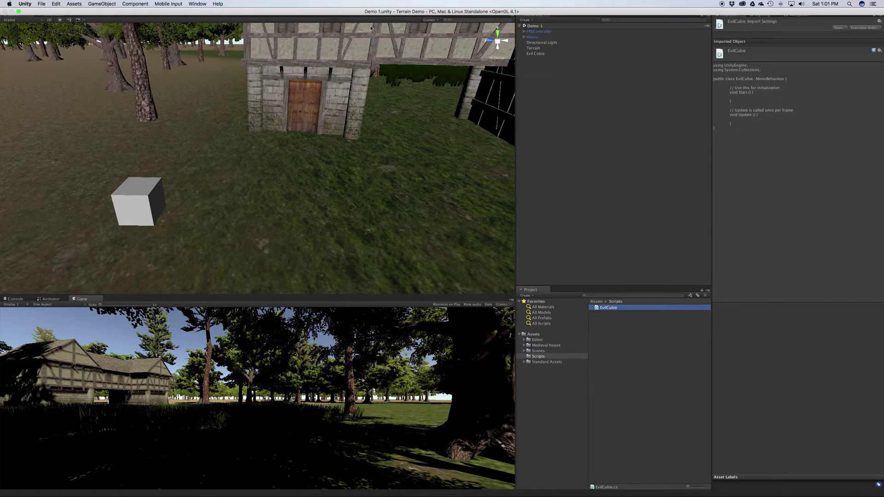
click(564, 53)
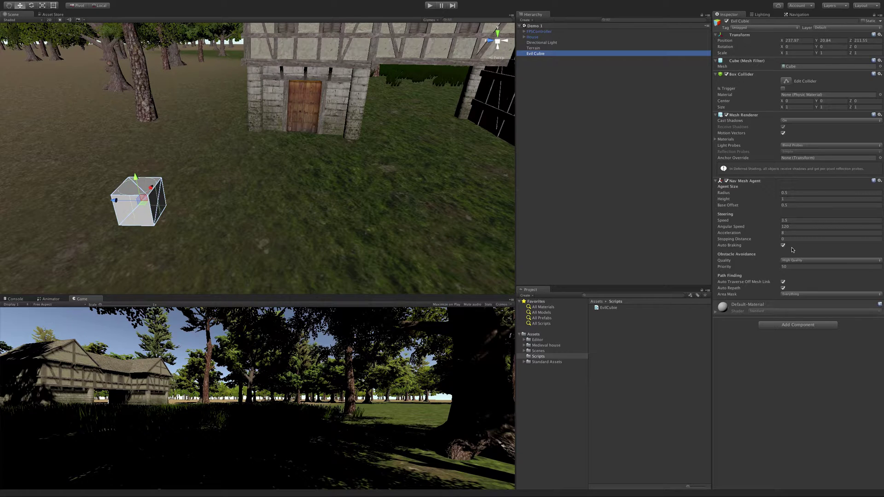
Switch to MonoDevelop, declare a public NavMeshAgent variable named agent in the EvilCubie class, and save the script
key(super+Tab)
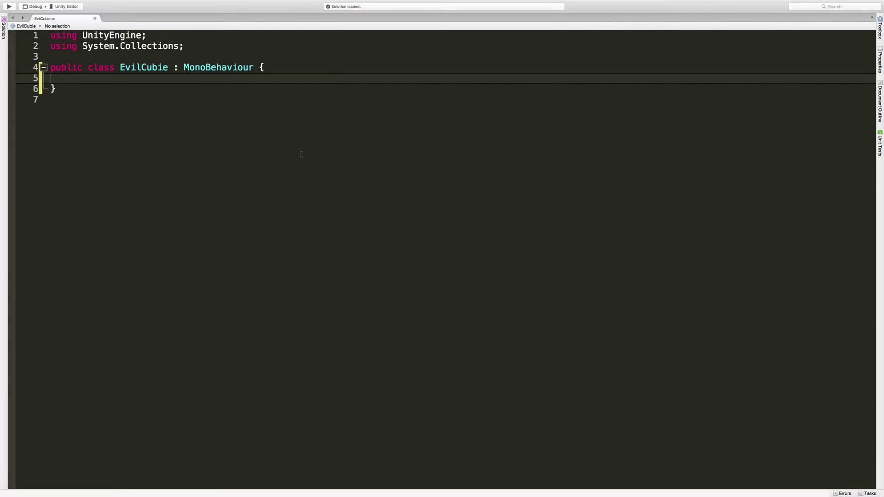
key(Tab)
text(public Nav)
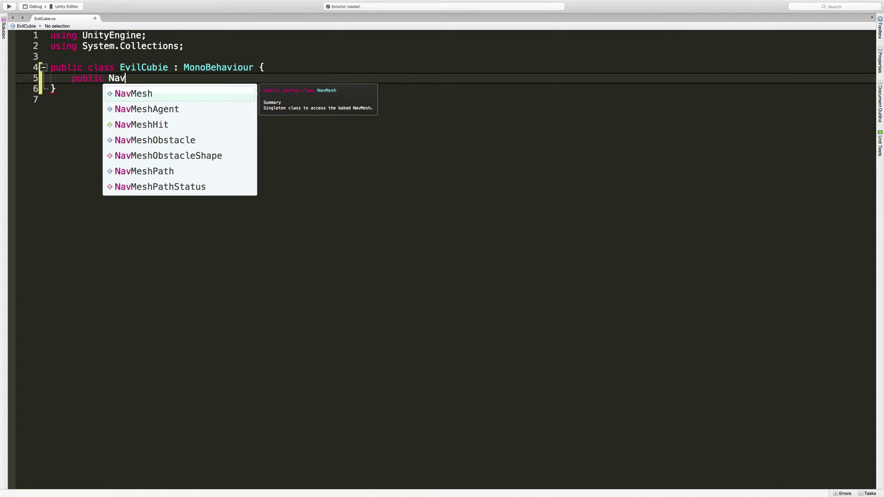
key(Down)
key(Return)
text(agent;)
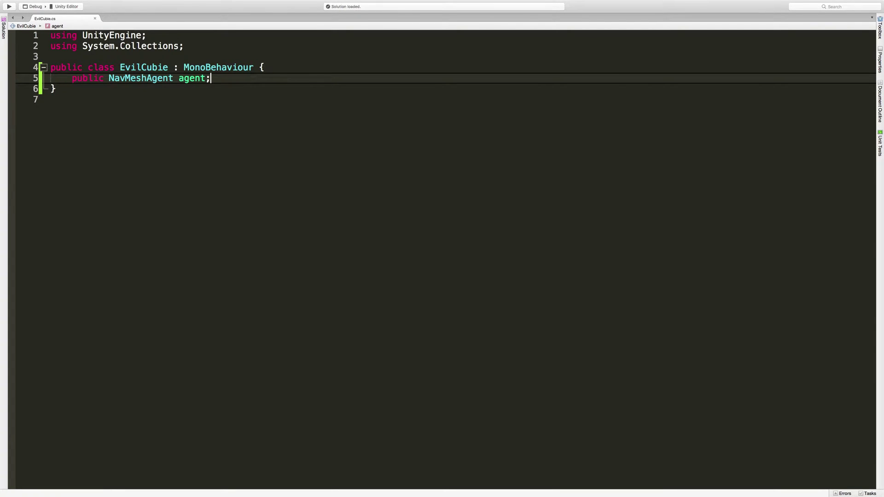
mouse_move(106, 4)
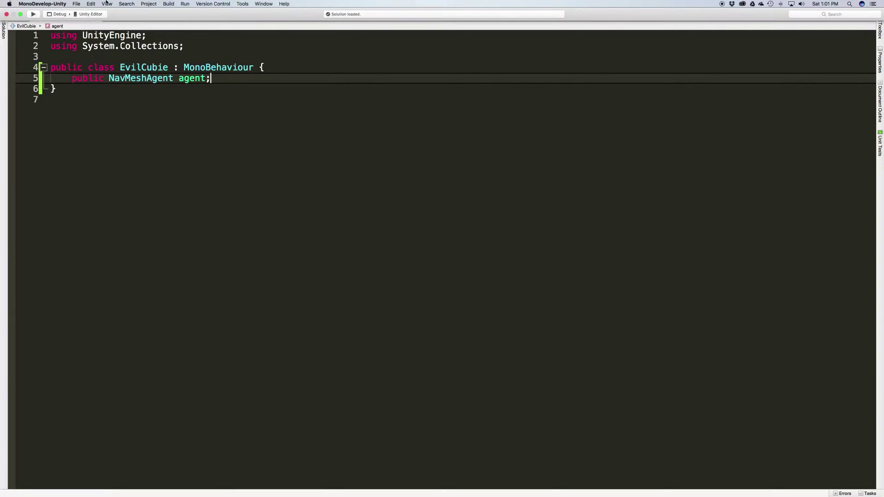
click(77, 4)
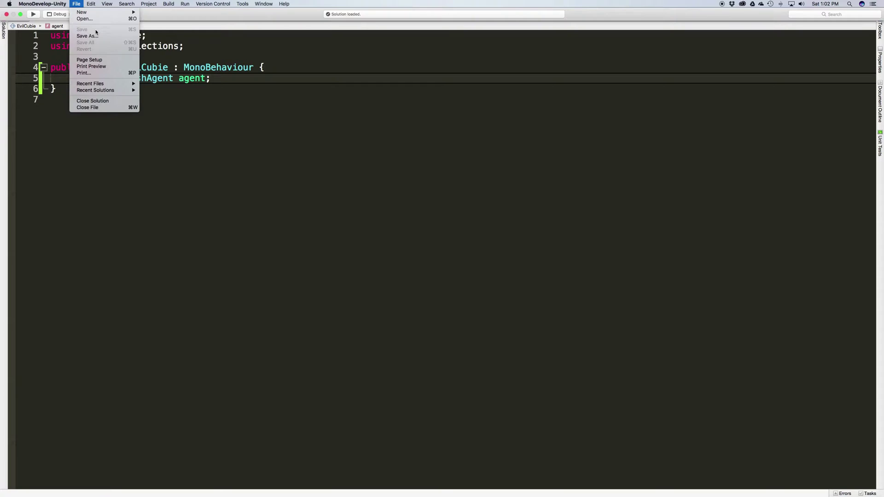
click(247, 167)
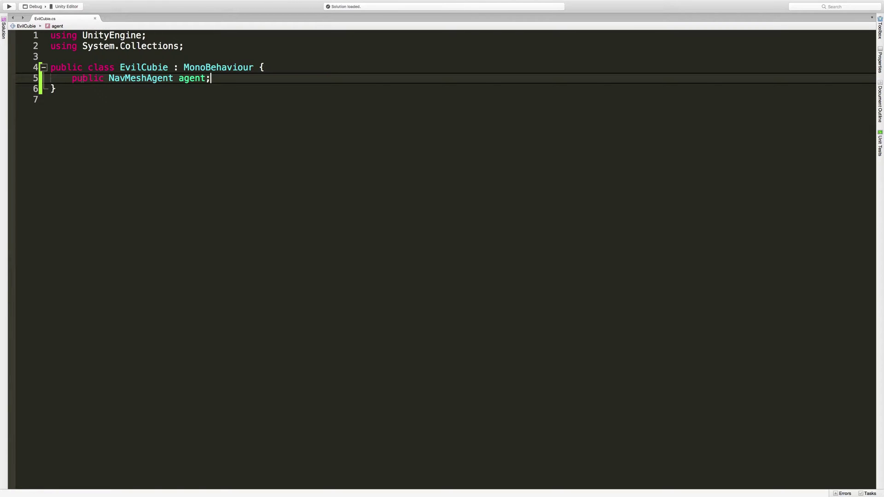
mouse_move(133, 76)
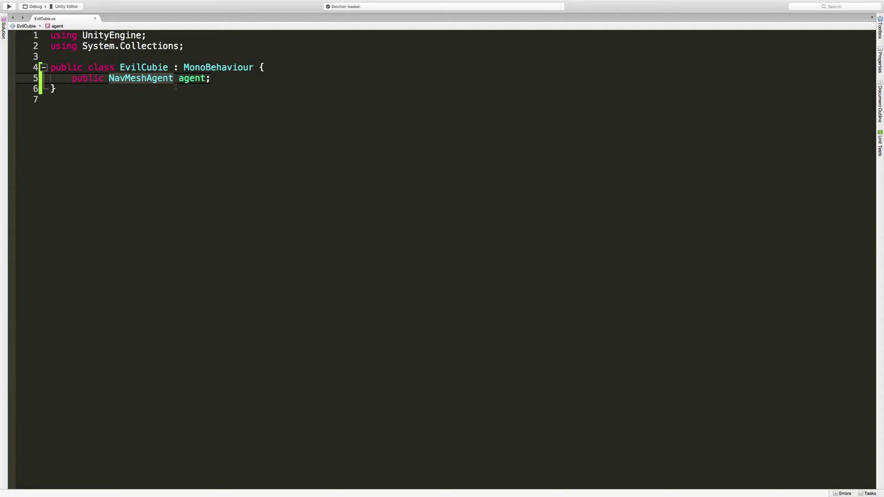
mouse_move(191, 78)
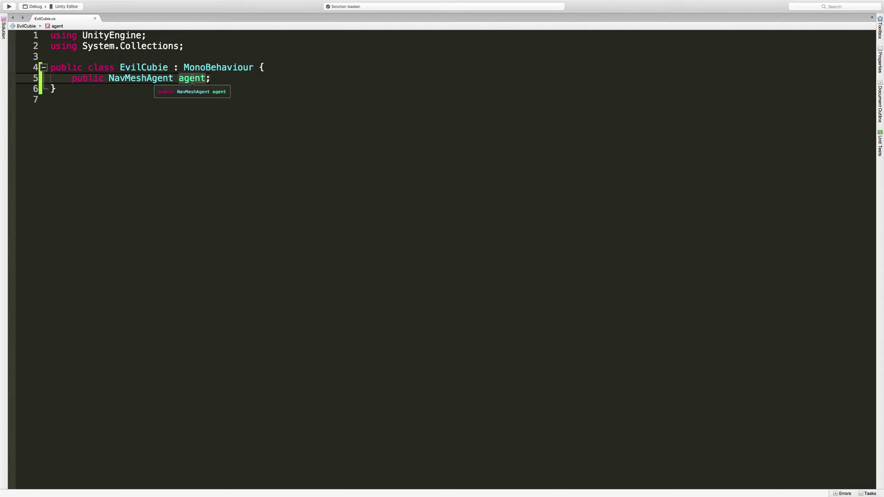
key(super+Tab)
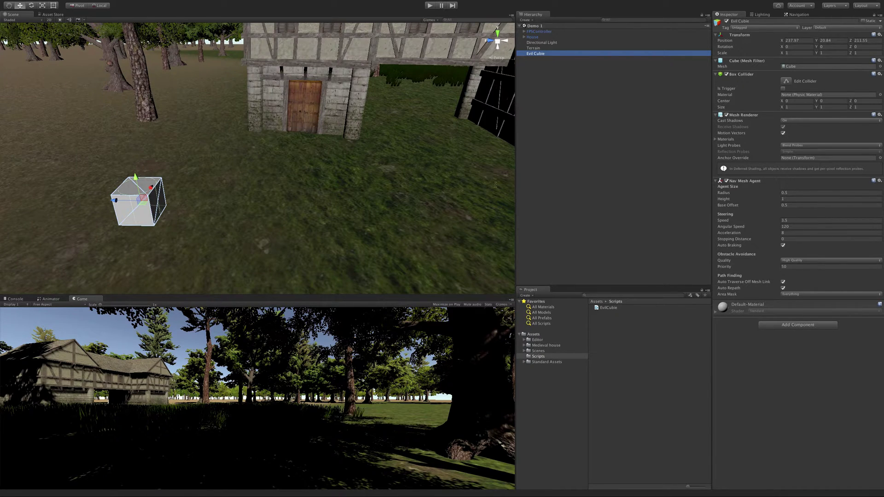
key(super+Tab)
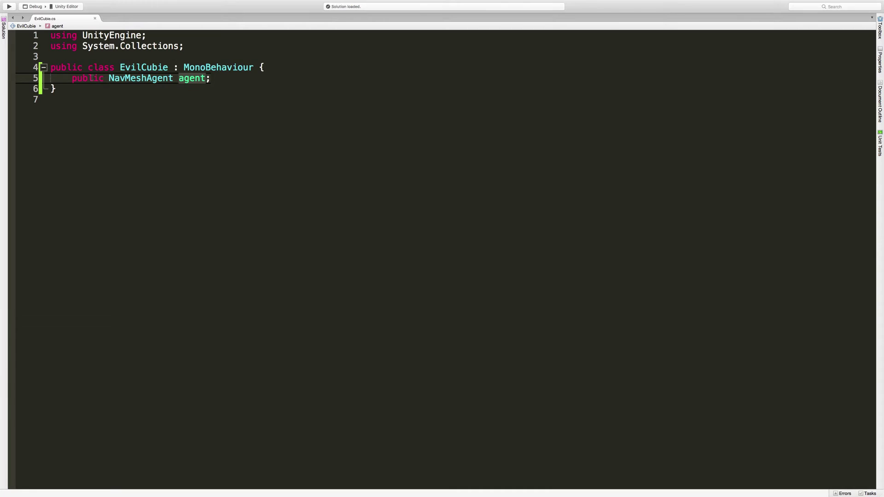
double_click(91, 78)
Switch to Unity, attach the EvilCubie script to the Evil Cubie object and remove that script component again
key(super+Tab)
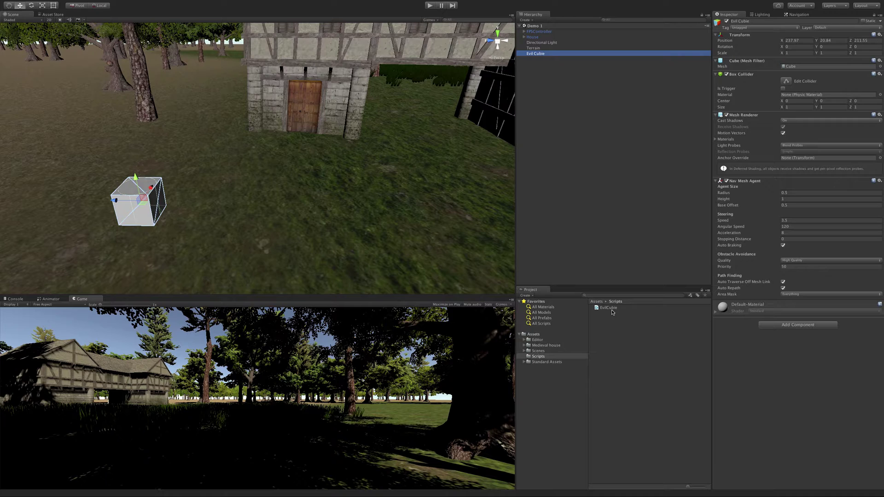
drag(613, 312, 790, 392)
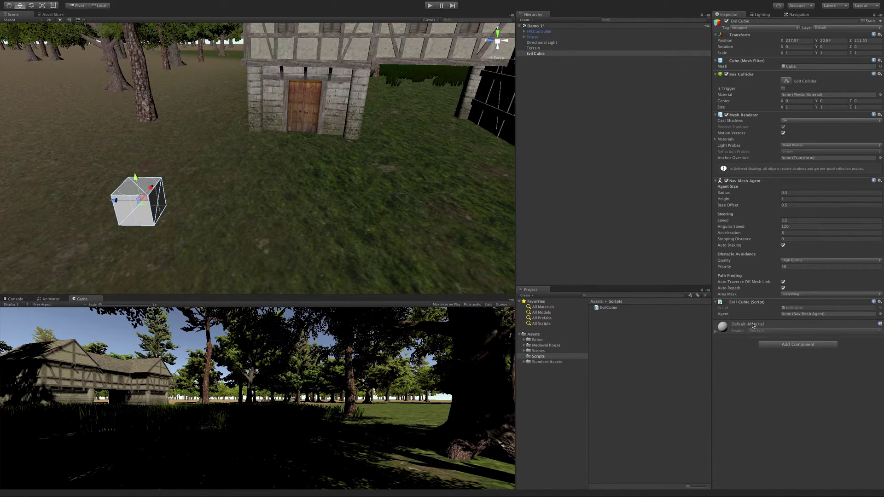
click(879, 302)
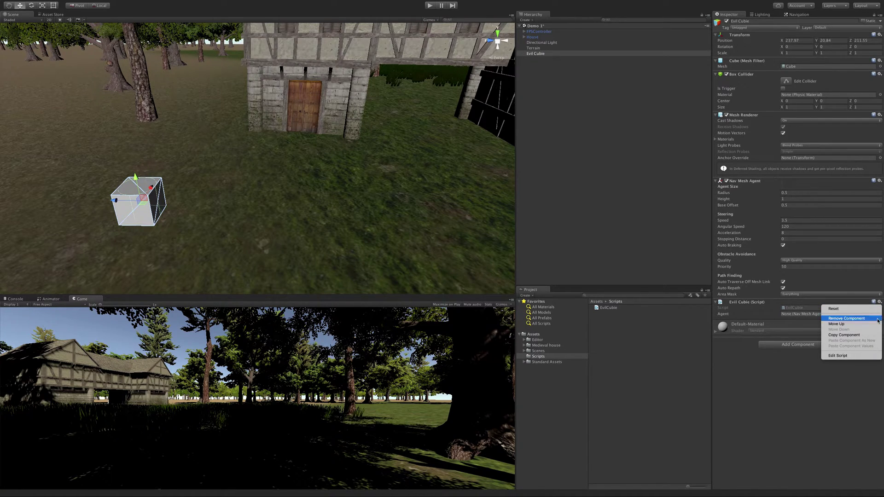
click(846, 318)
Add the Evil Cubie script component to the selected Evil Cubie object, searching the components for "evil"
click(806, 325)
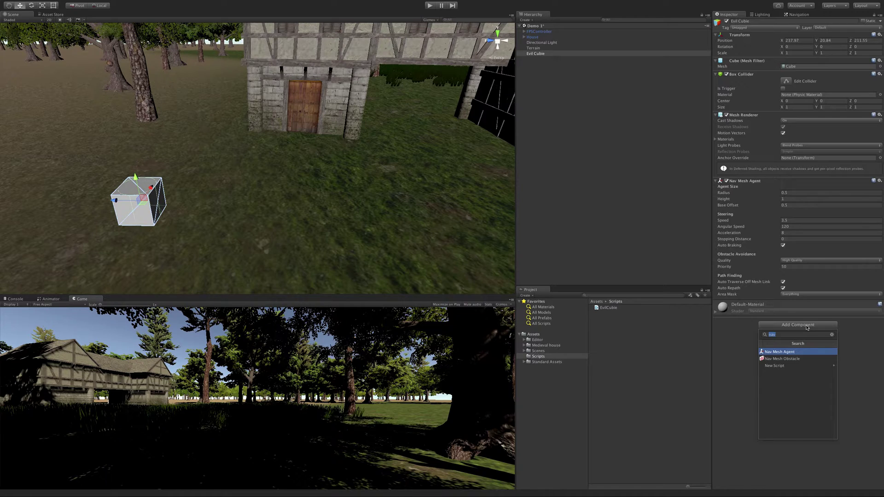
text(evil)
key(Return)
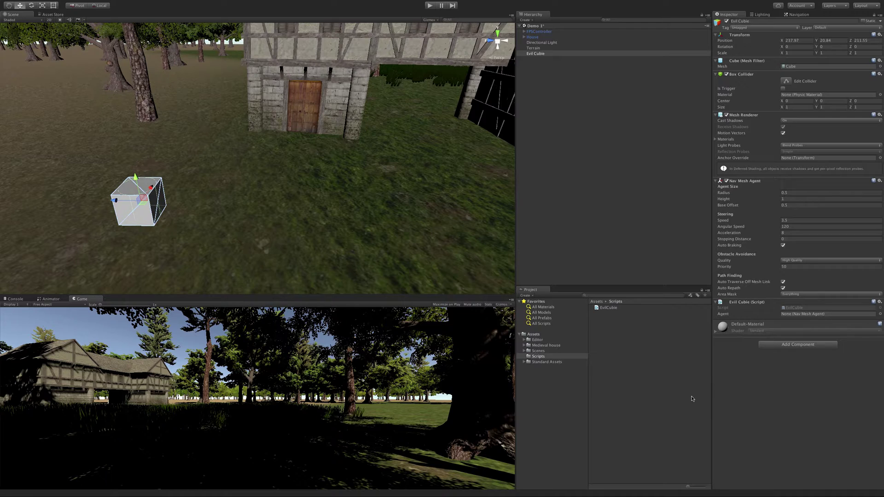
drag(615, 308, 621, 341)
click(536, 55)
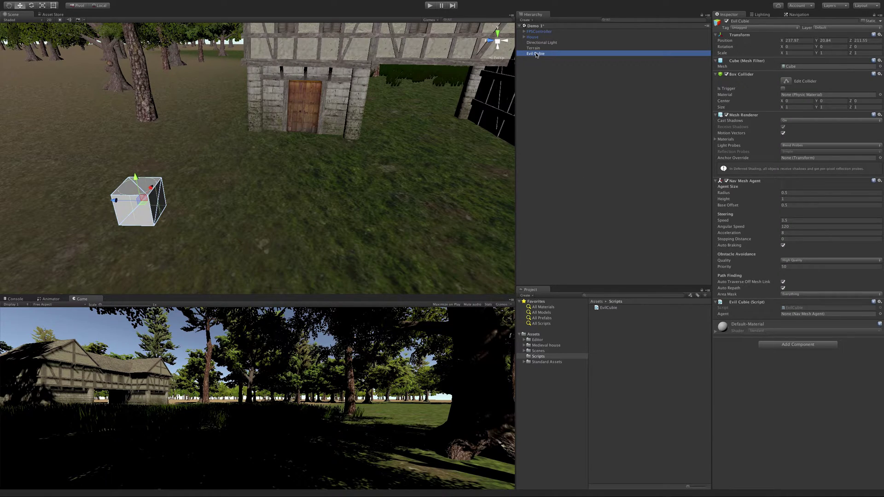
click(626, 323)
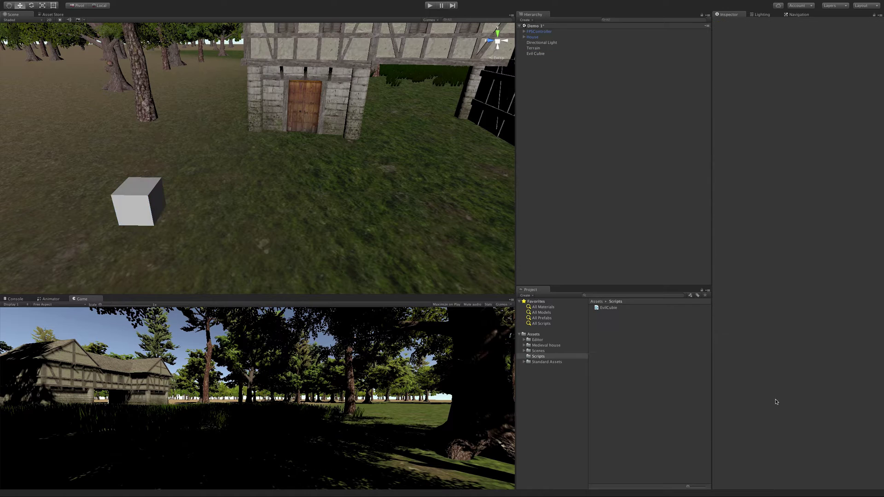
click(551, 54)
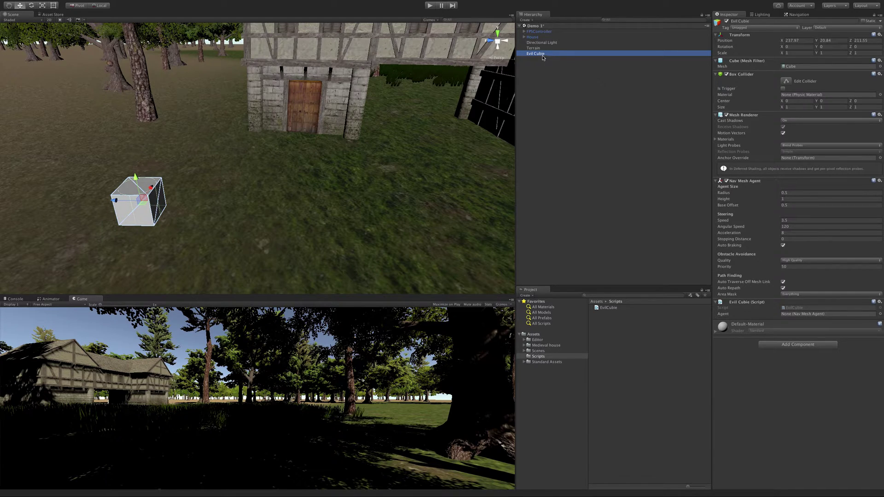
Assign the Evil Cubie object to the Agent reference of its Evil Cubie script and reselect it among the scene objects
drag(543, 57, 814, 312)
click(879, 314)
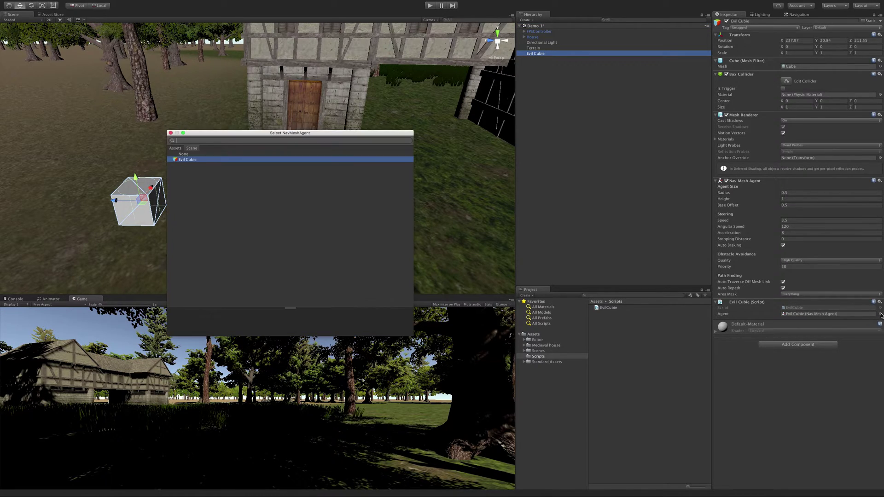
double_click(193, 159)
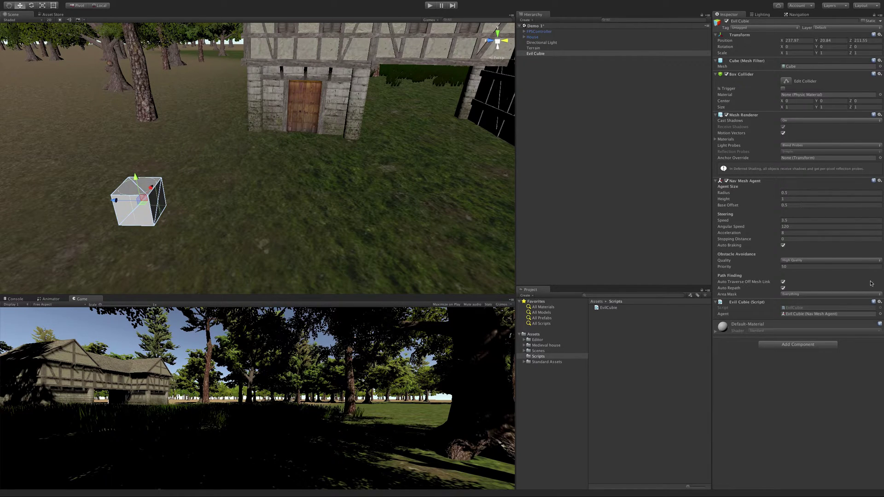
Clear the script's Agent reference to None and assign the object's own Nav Mesh Agent component to it instead
click(877, 313)
click(880, 314)
double_click(193, 154)
drag(757, 182, 801, 314)
Switch to MonoDevelop and add a void Update() method with braces below the agent variable, leaving blank lines between them
key(super+Tab)
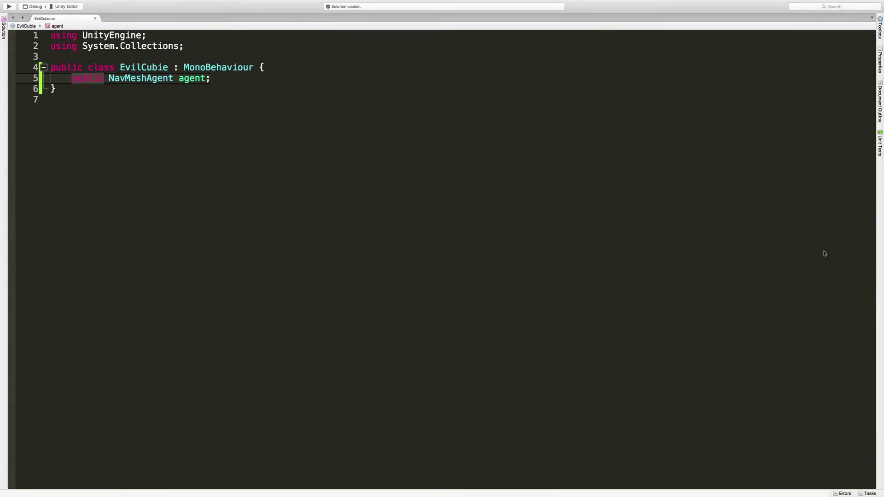
click(223, 78)
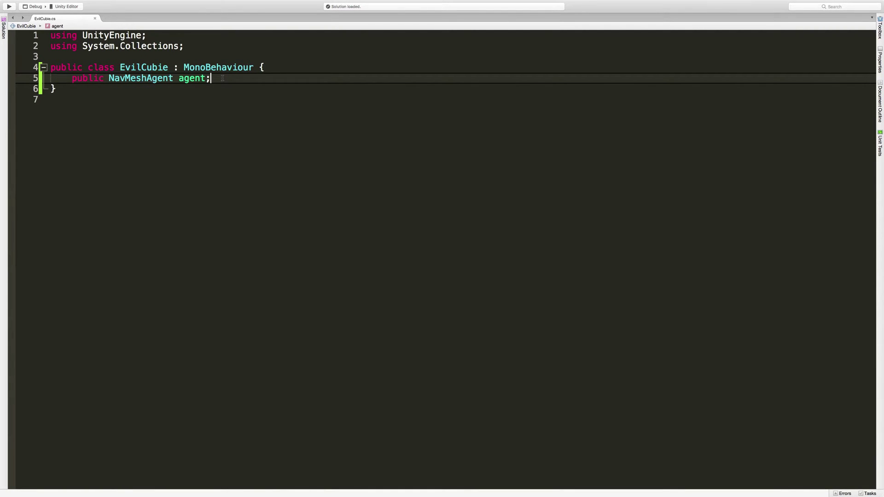
key(Return)
key(Return)
key(Return)
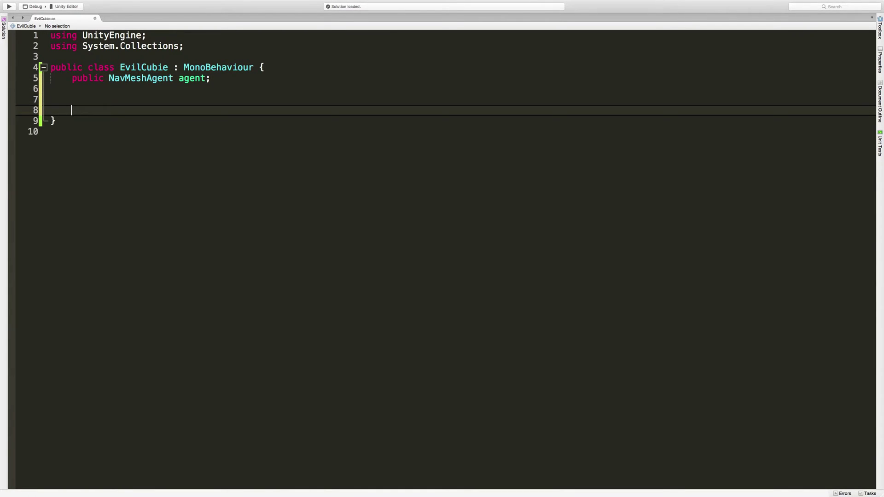
text(void Update())
key(Return)
text({)
key(Return)
text(})
Delete the duplicate closing brace of the Update method and open an empty line inside its body
key(Home)
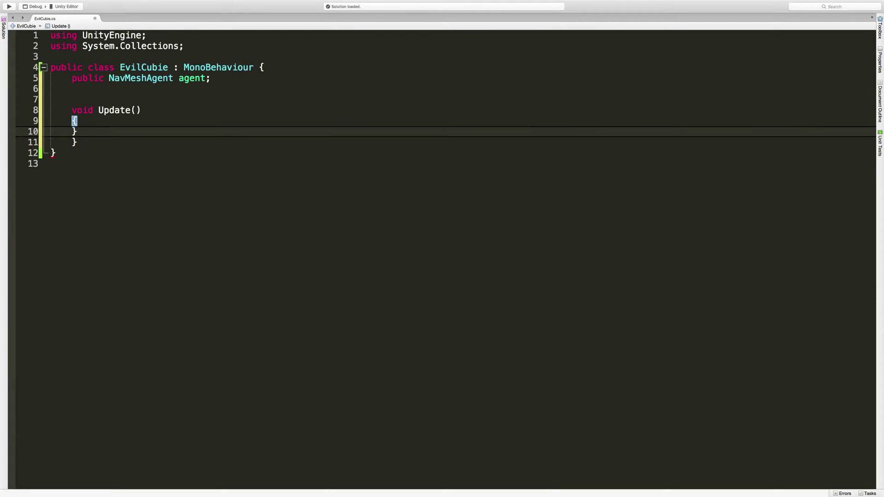
key(shift+Down)
key(BackSpace)
key(Up)
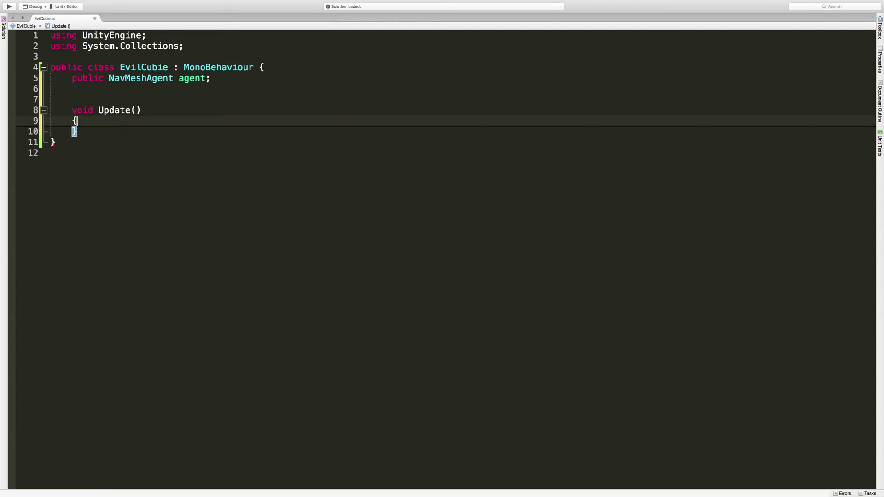
key(End)
key(Return)
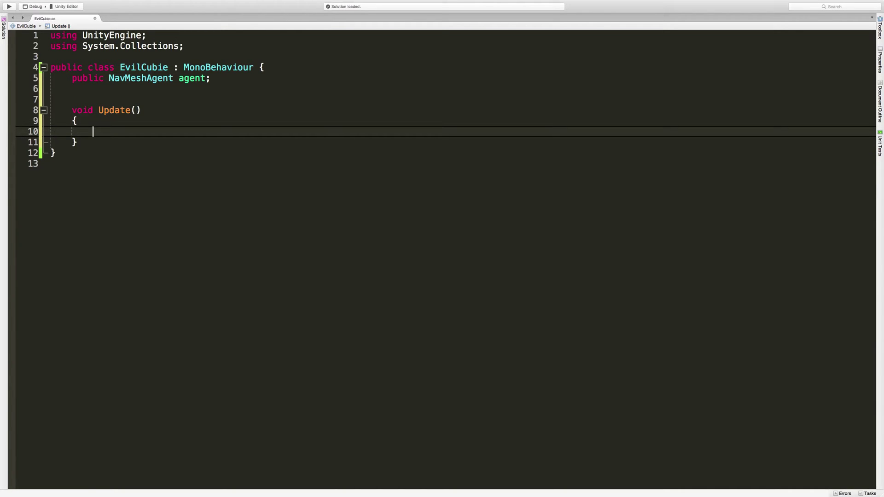
Write the call agent.SetDestination(); with empty parentheses inside the Update method
text(agend)
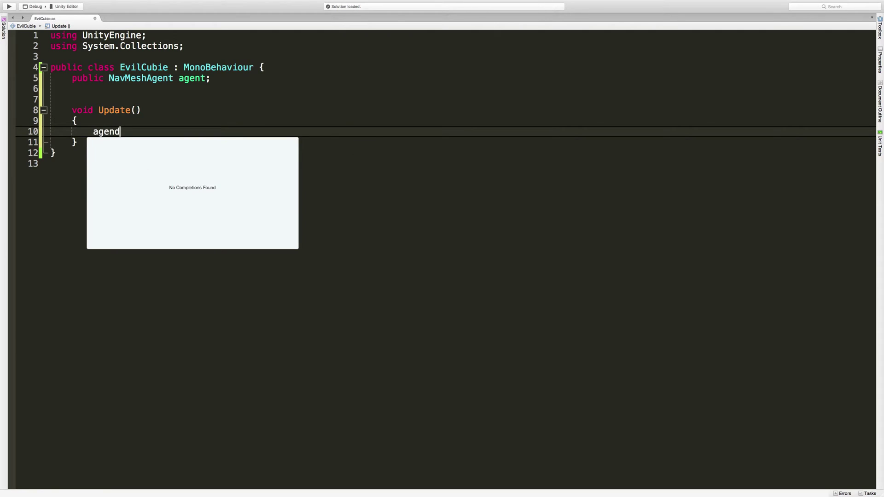
key(BackSpace)
text(t)
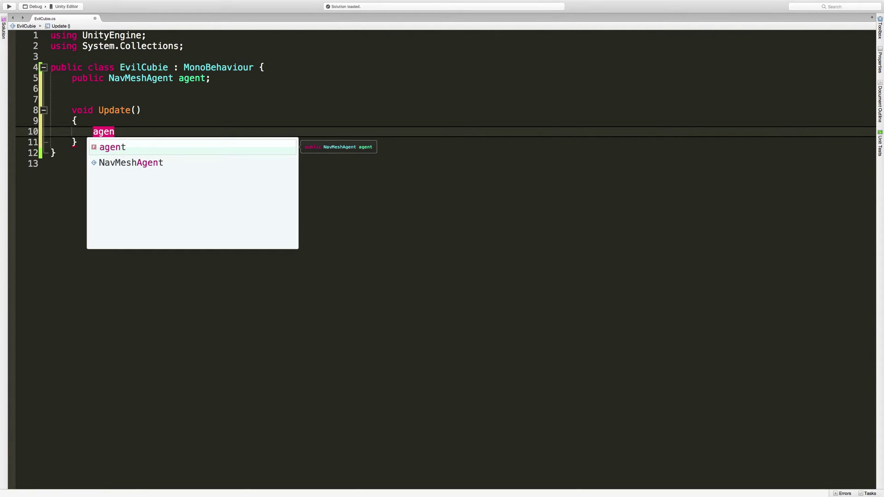
key(Escape)
text(.Set)
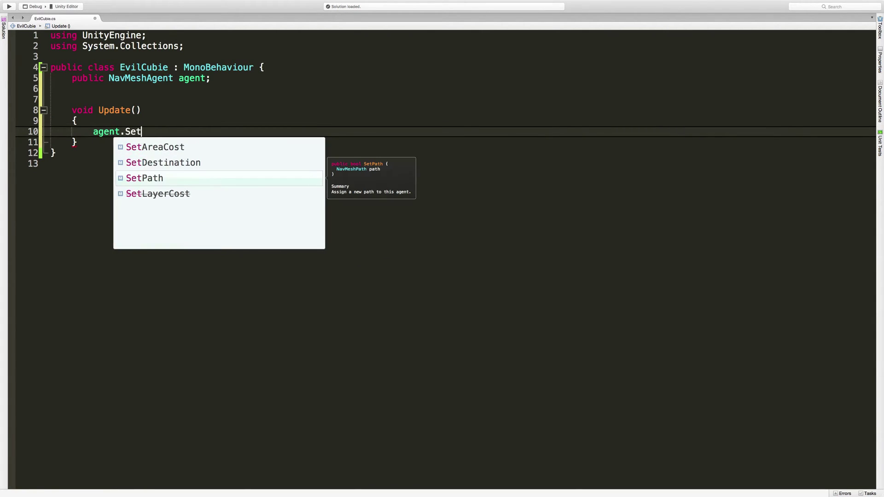
click(163, 162)
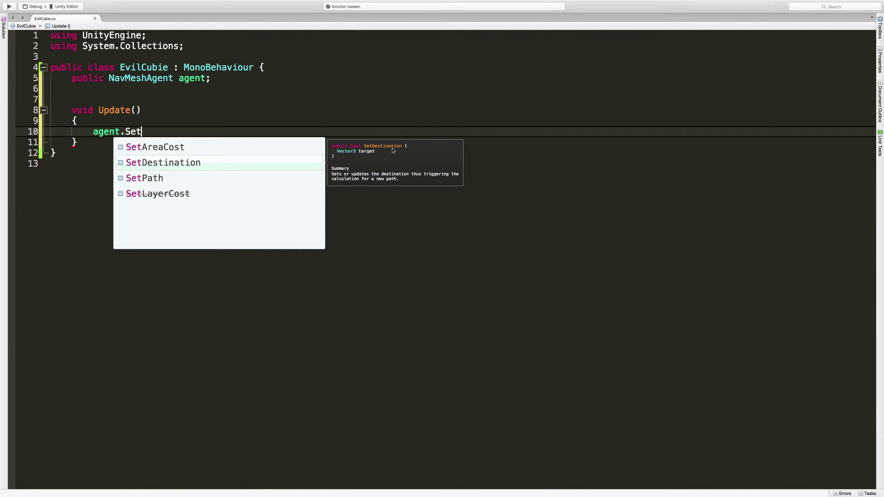
key(Return)
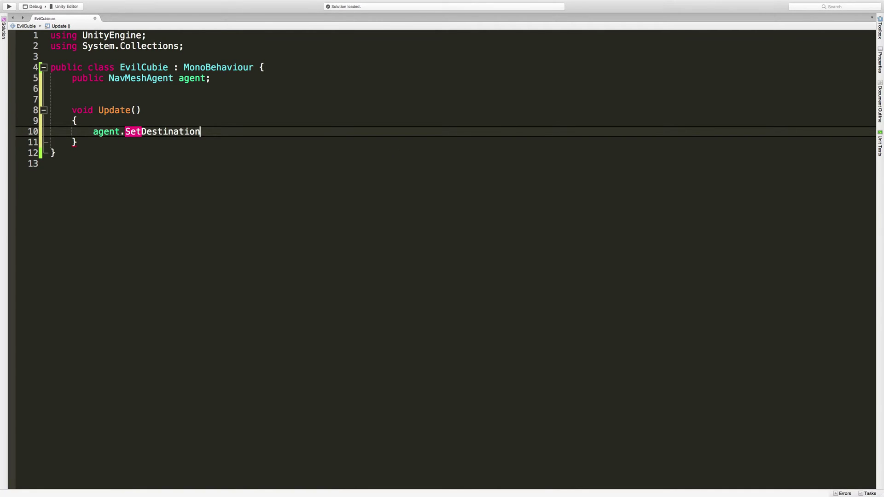
text(())
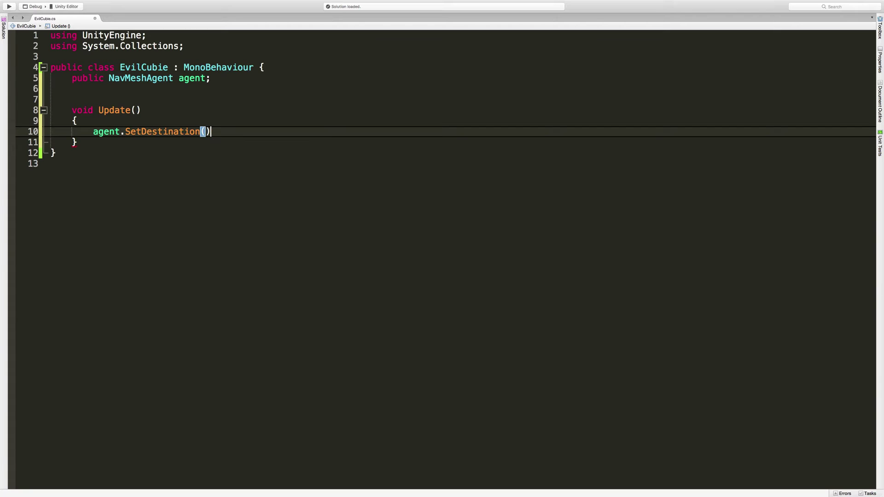
text(;)
click(104, 131)
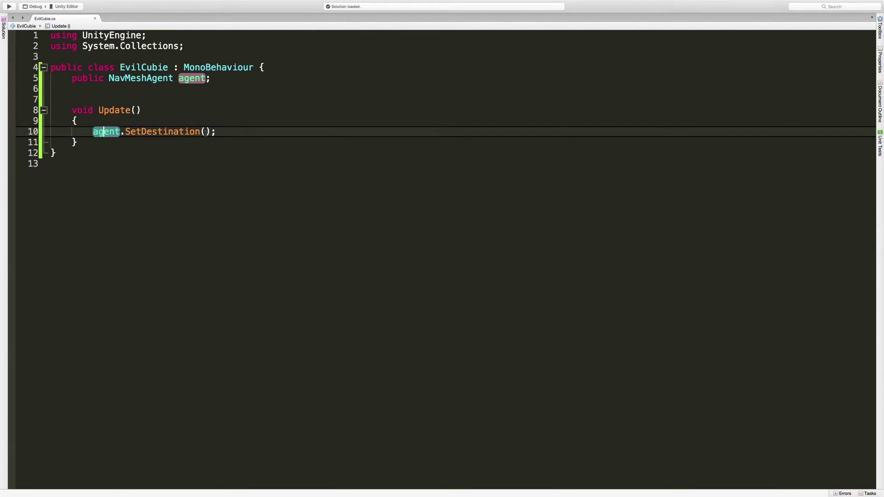
Switch to Unity and tag the FPSController object as Player
key(super+Tab)
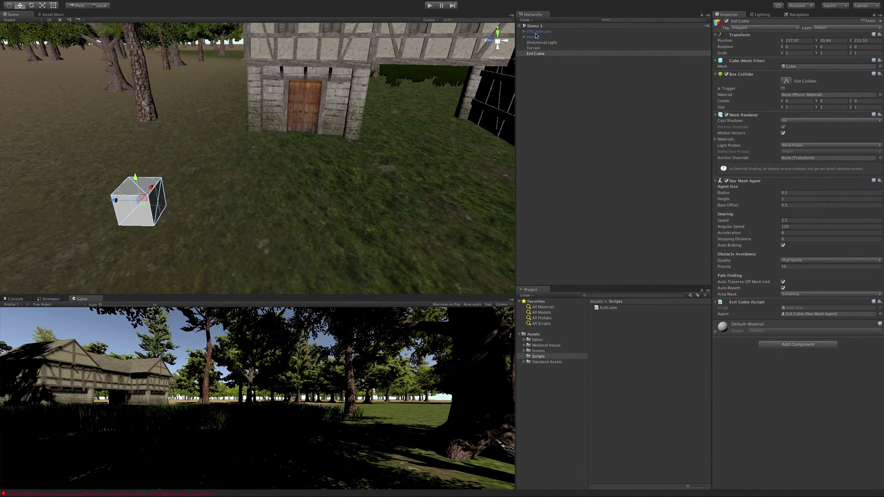
click(535, 33)
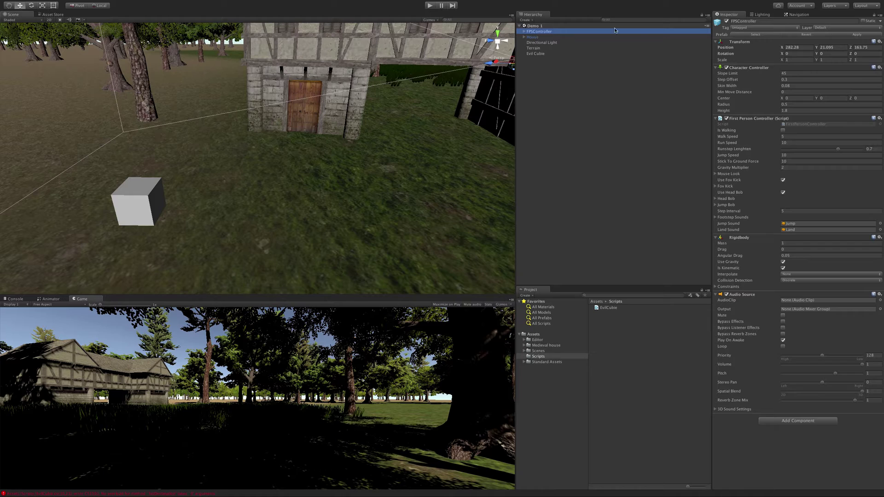
click(738, 28)
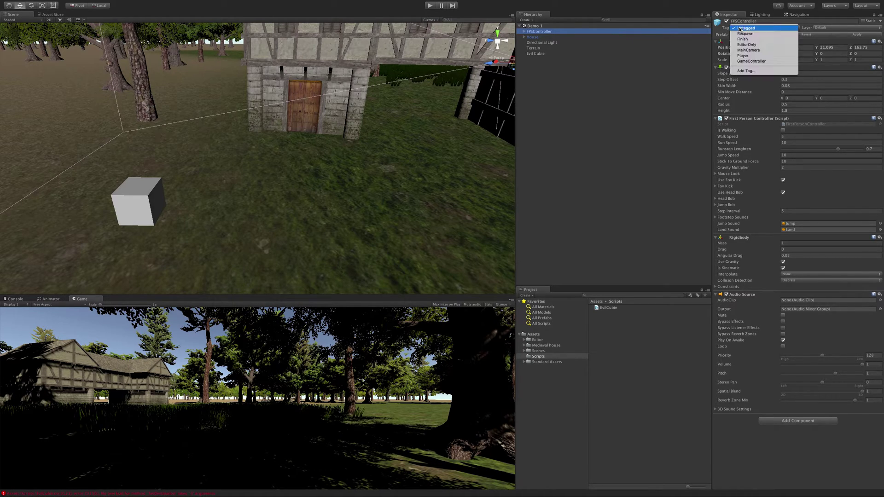
click(742, 55)
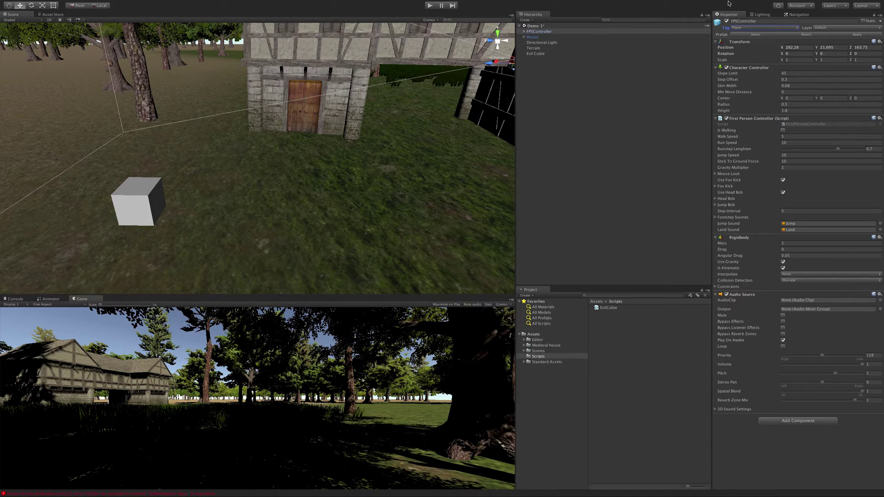
click(748, 28)
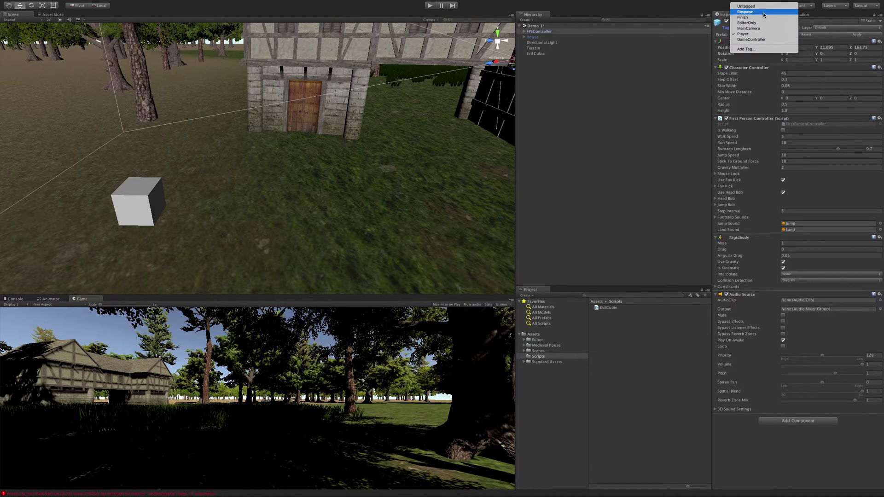
click(762, 48)
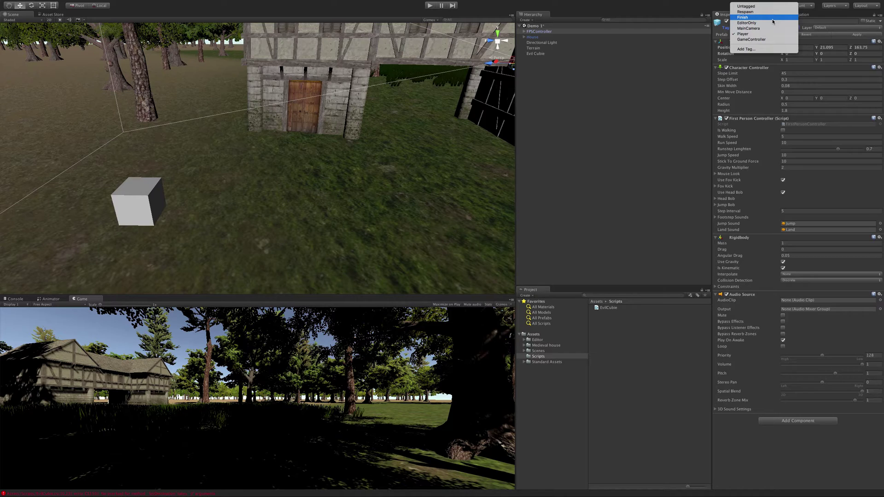
key(Escape)
Starting from the Evil Cubie object's tag options, add a new tag named Enemy to the project
click(536, 54)
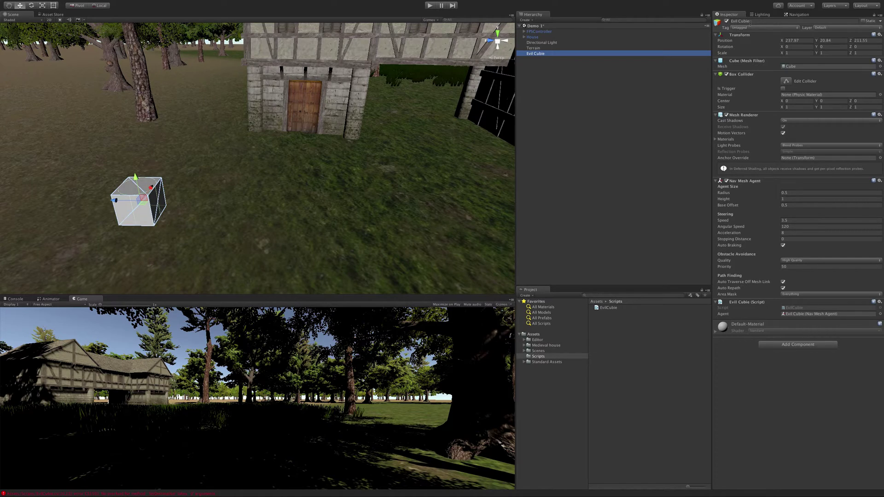
click(753, 28)
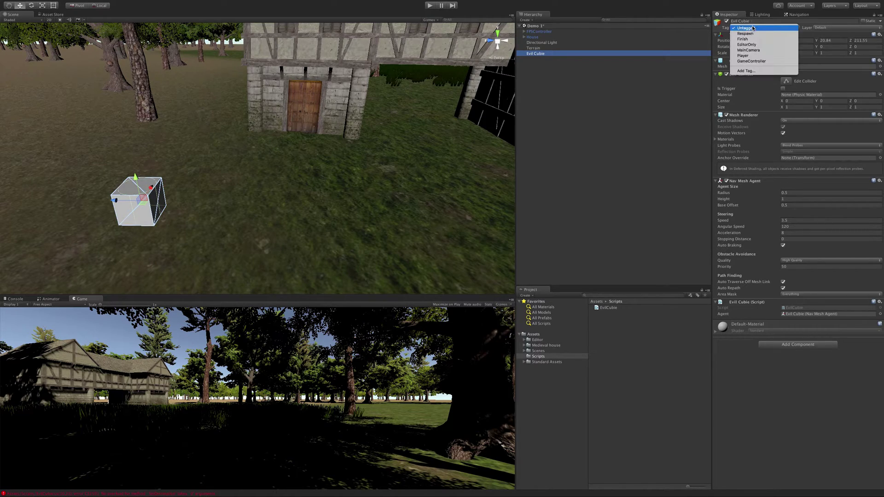
click(754, 71)
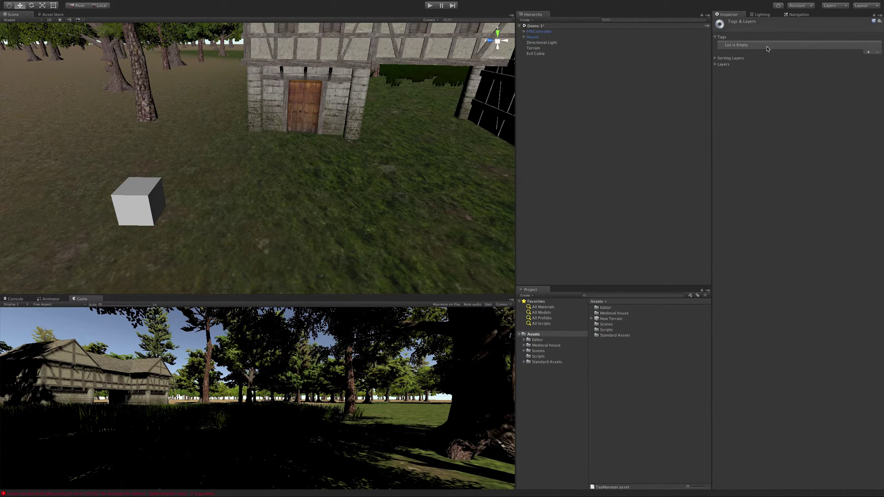
click(868, 52)
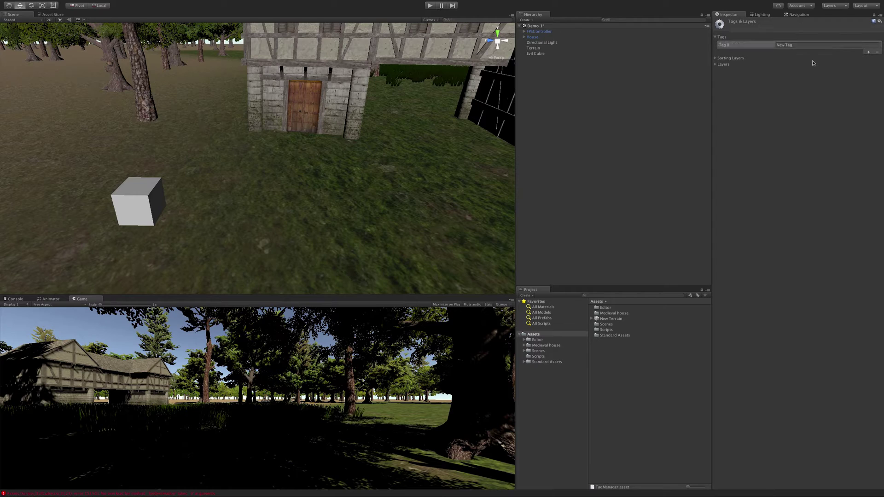
click(803, 45)
text(Enemy)
click(798, 64)
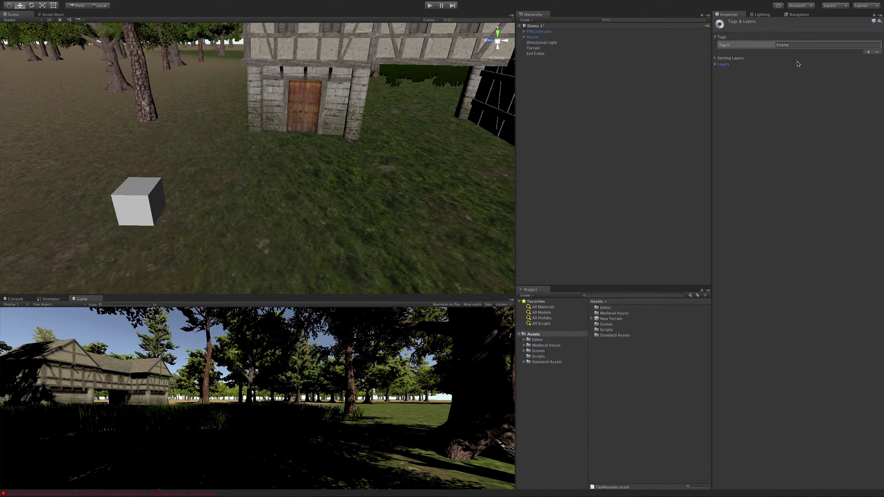
Tag the Evil Cubie object as Enemy and check the tags on Evil Cubie and FPSController
click(542, 55)
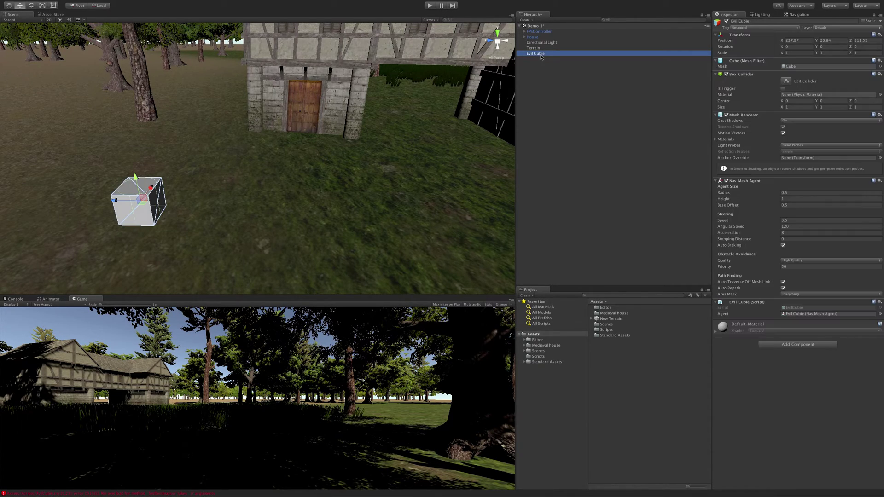
click(754, 28)
click(751, 67)
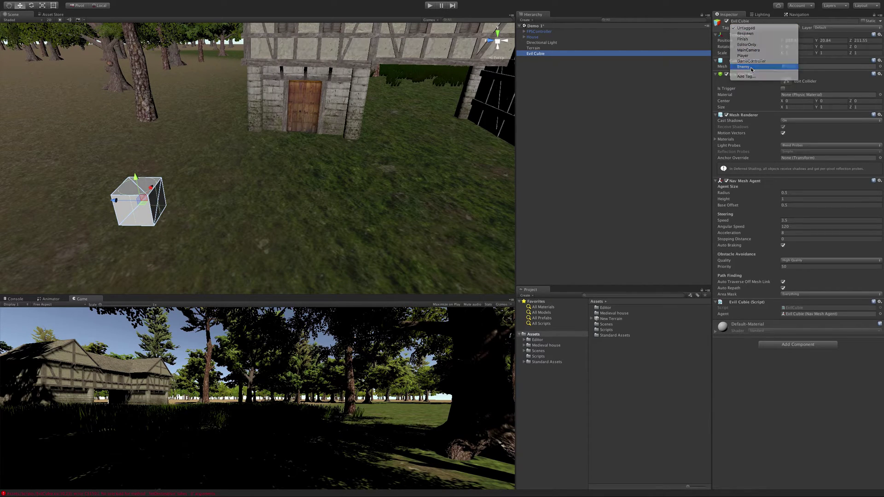
click(769, 28)
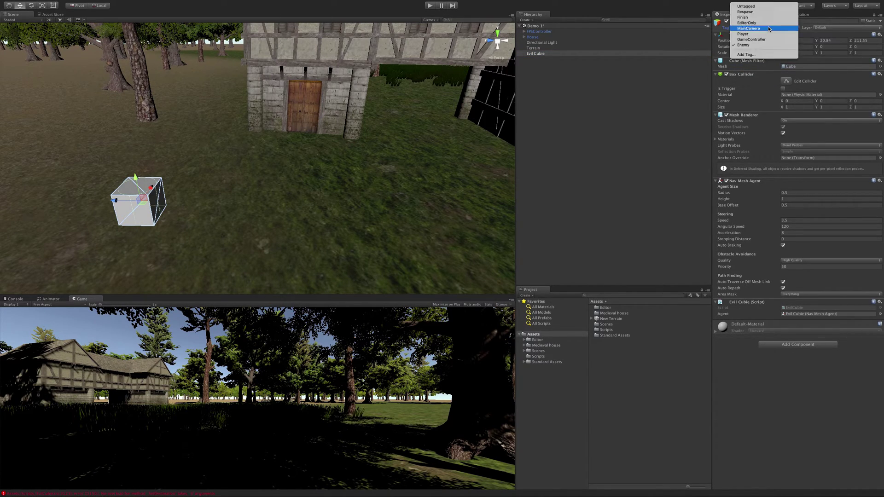
click(558, 79)
click(543, 54)
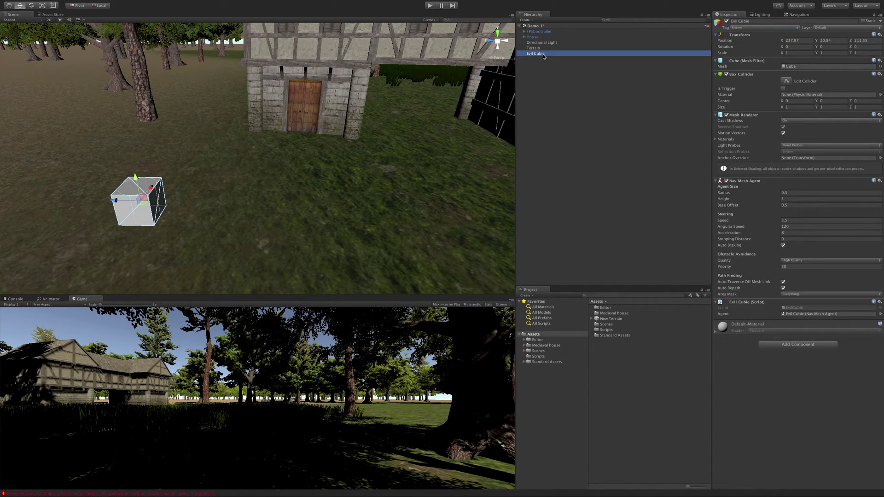
click(550, 32)
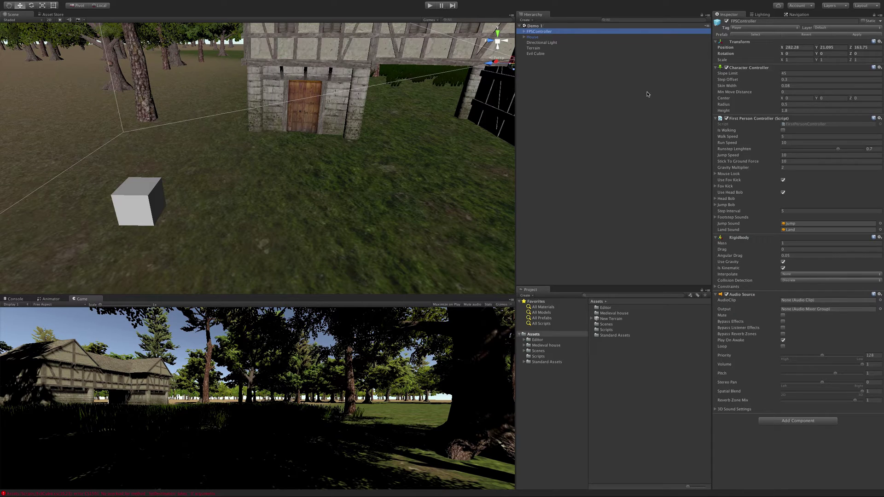
Switch to MonoDevelop and declare public Transform target; beneath the agent variable in the EvilCubie class, followed by extra blank lines
key(super+Tab)
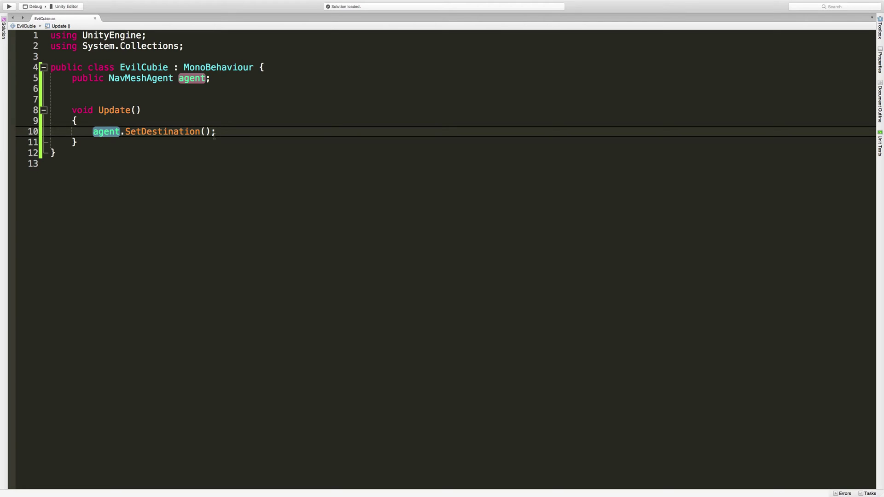
click(226, 80)
key(Return)
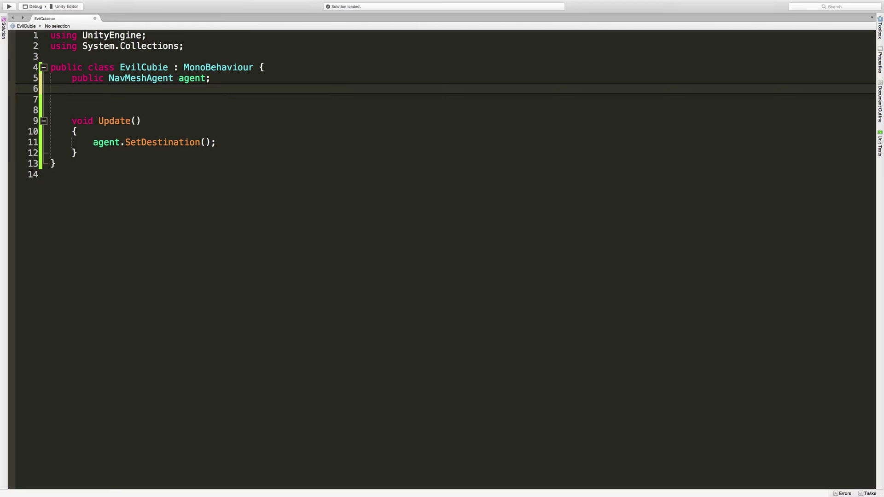
text(pu)
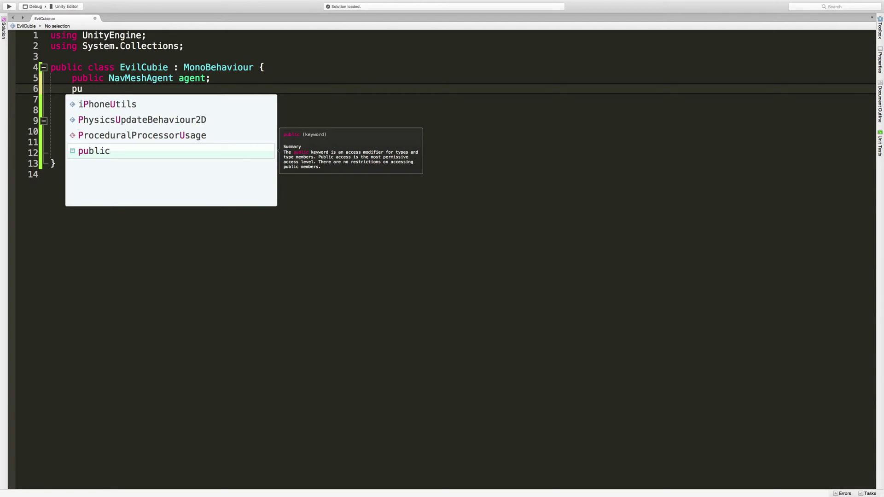
text(blic Trans)
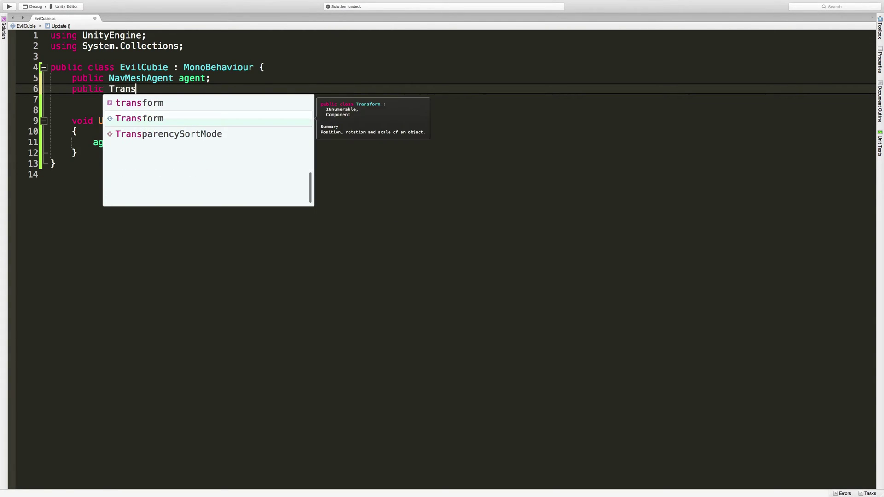
key(Return)
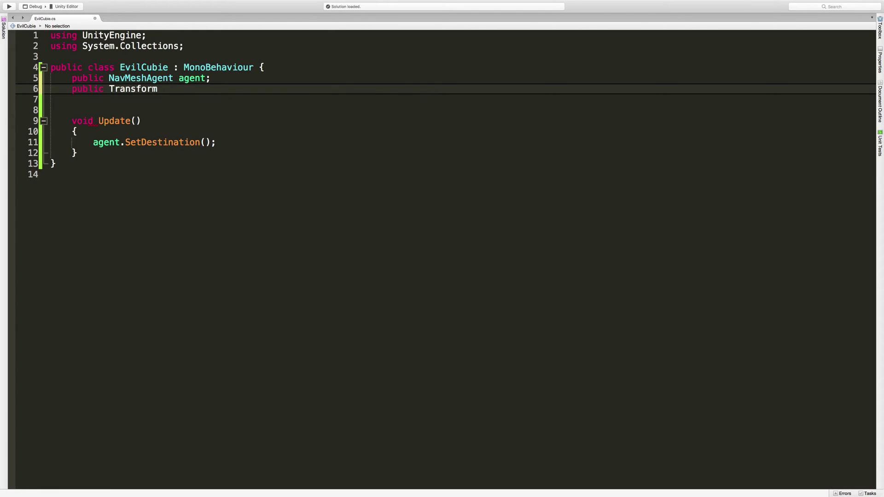
text(target;)
key(Return)
key(Return)
Pass target.position as the argument of the agent.SetDestination call inside the Update method
key(Down)
key(Down)
key(Down)
key(Down)
key(Down)
key(Down)
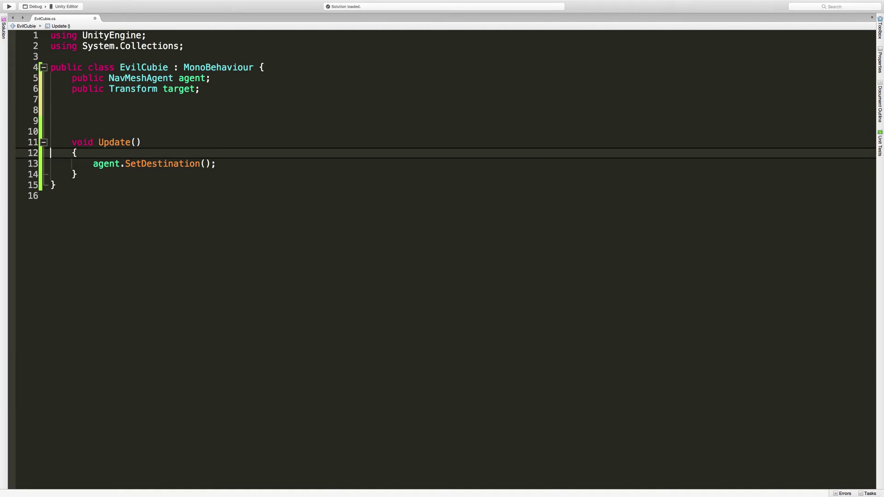
click(202, 163)
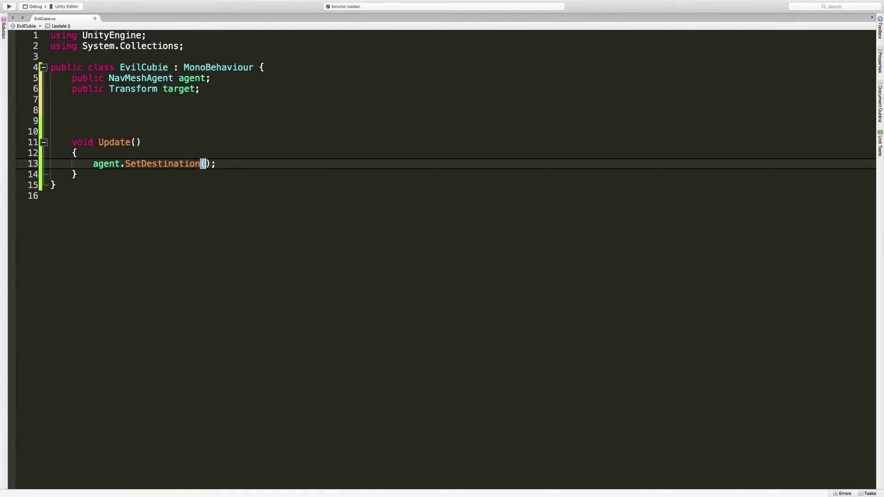
text(target)
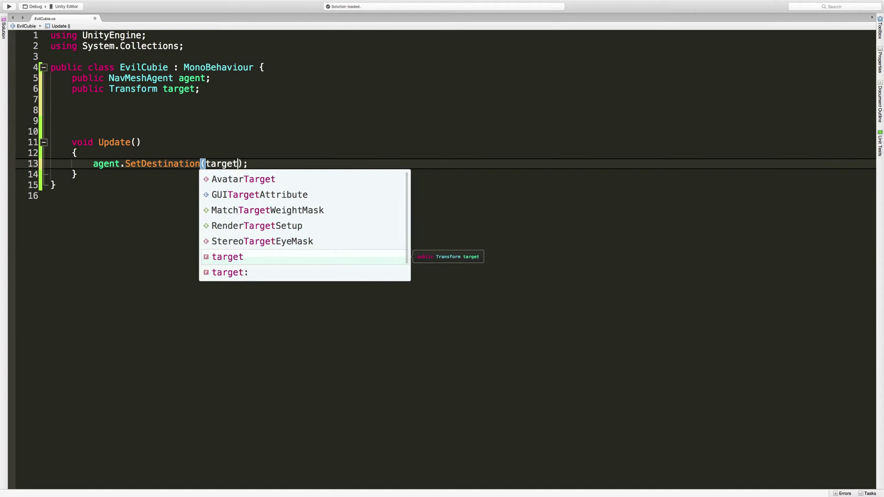
text(.pos)
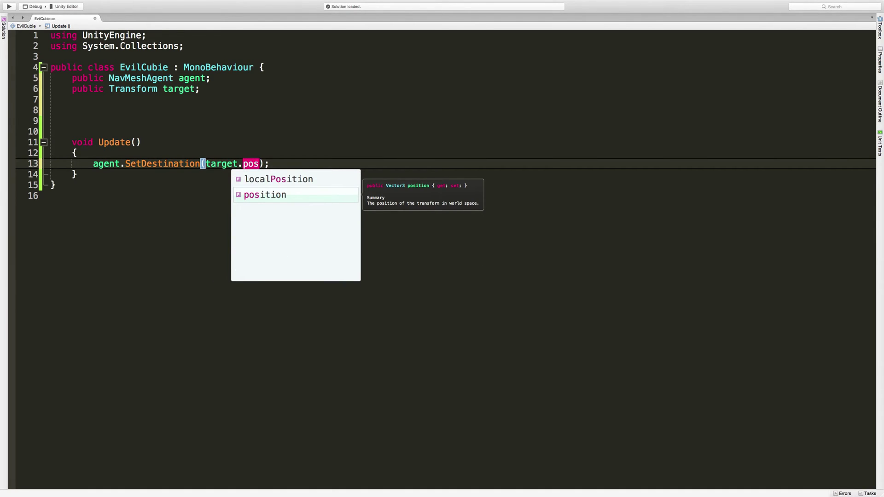
key(Return)
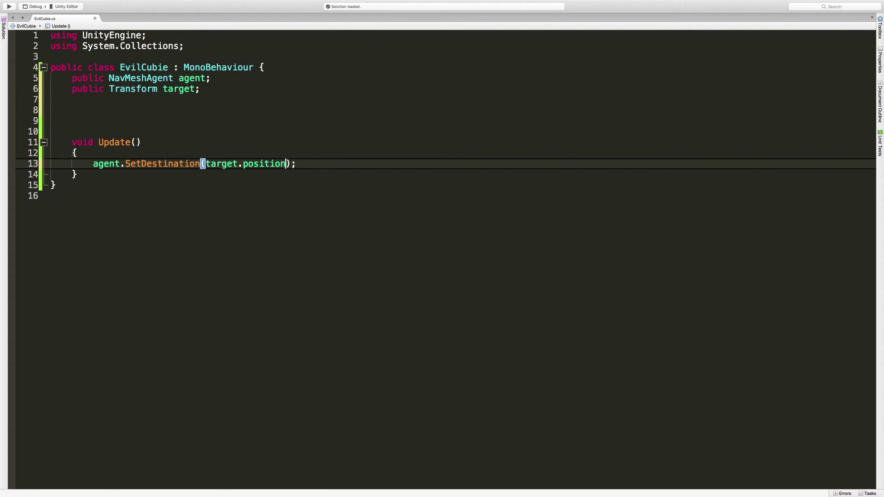
click(125, 202)
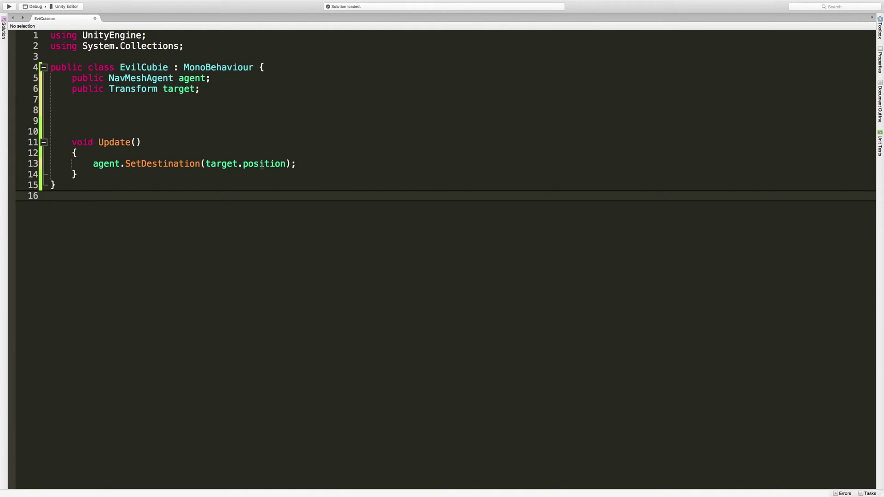
Switch to Unity and assign FPSController as the Target of the Evil Cubie object's script component
key(ctrl+Right)
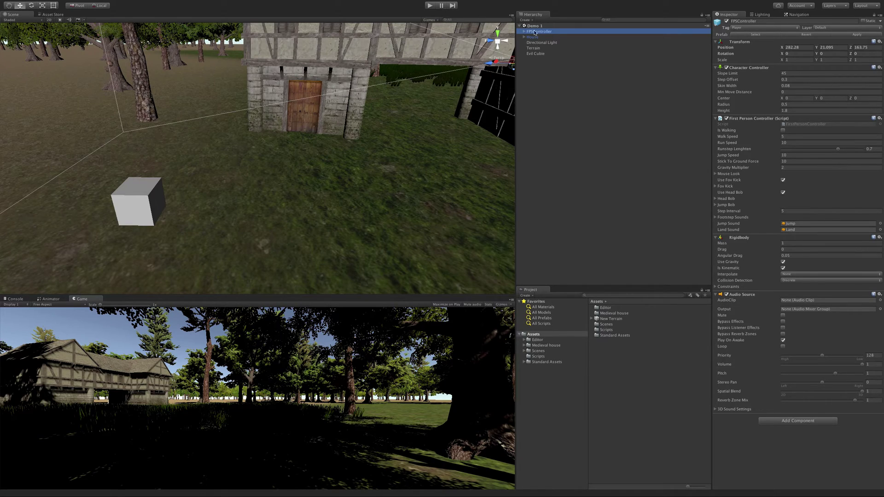
click(536, 54)
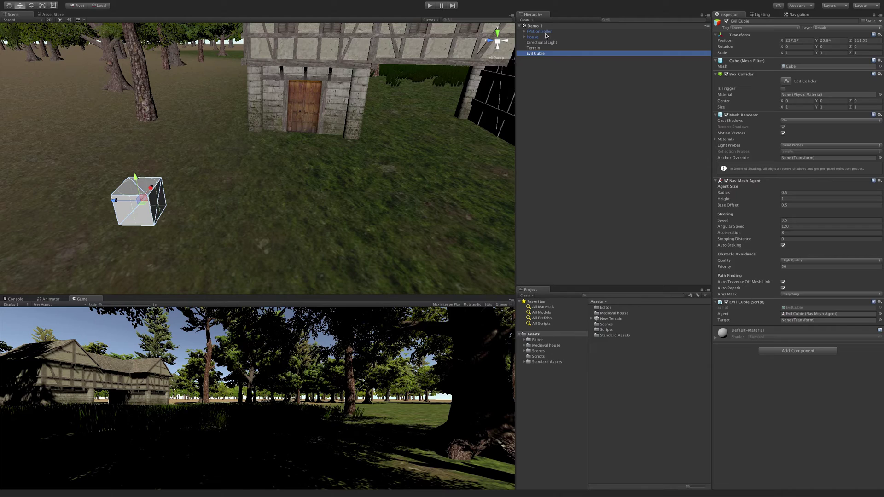
drag(545, 33, 790, 323)
Move the Game view ahead of the Console and Animator views, and bring the Console to the front
drag(75, 300, 22, 304)
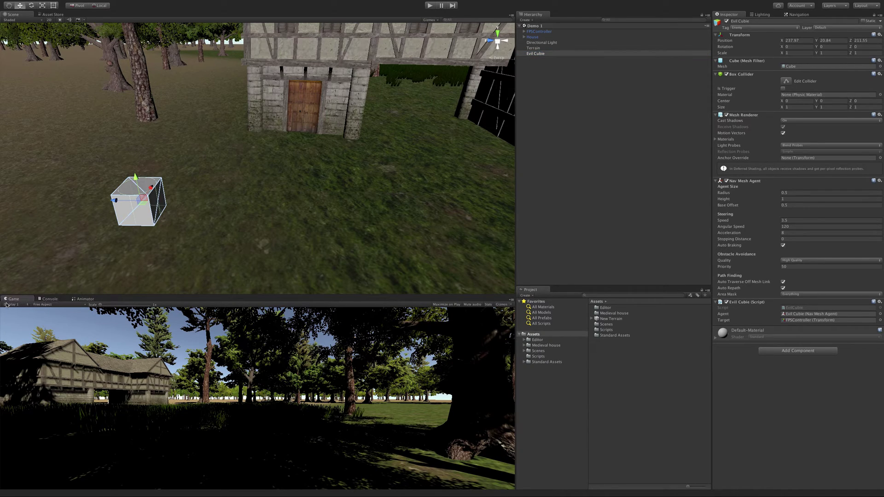
click(50, 299)
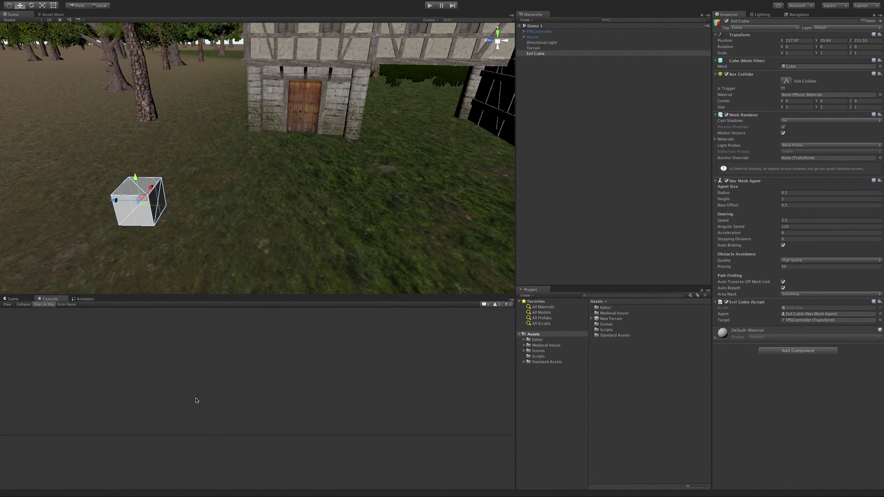
In MonoDevelop, delete the final n of position in the SetDestination call, save the script, and check Unity's Console for errors
key(super+Tab)
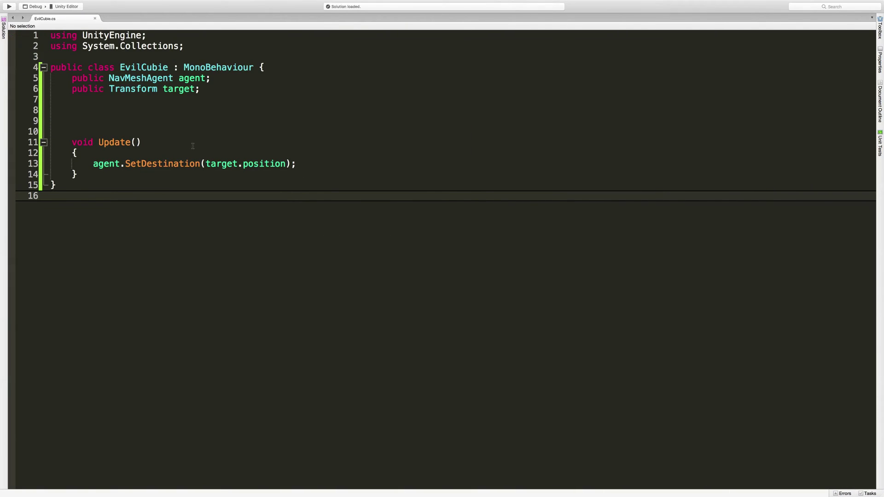
click(98, 164)
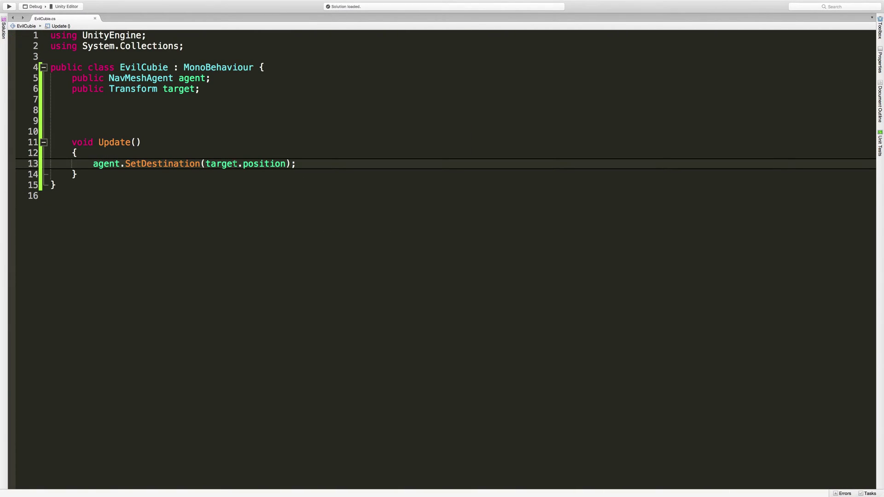
click(285, 164)
key(BackSpace)
key(super+s)
key(super+Tab)
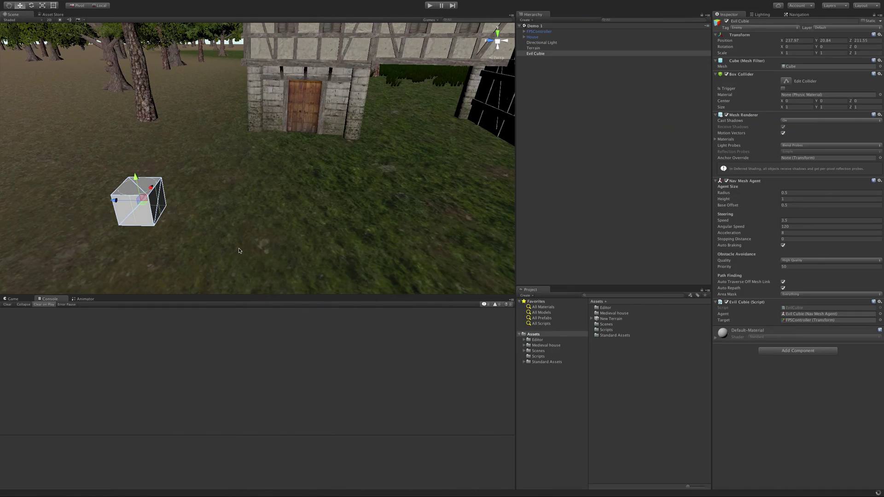
key(super+Tab)
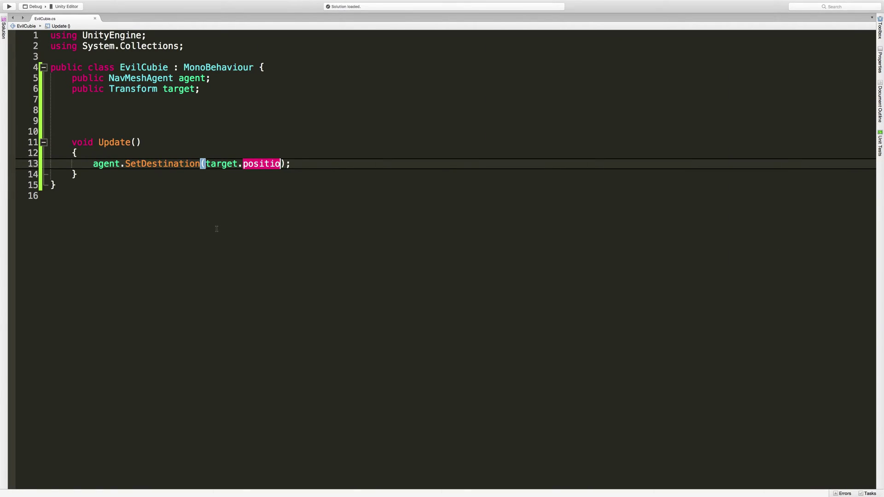
key(super+Tab)
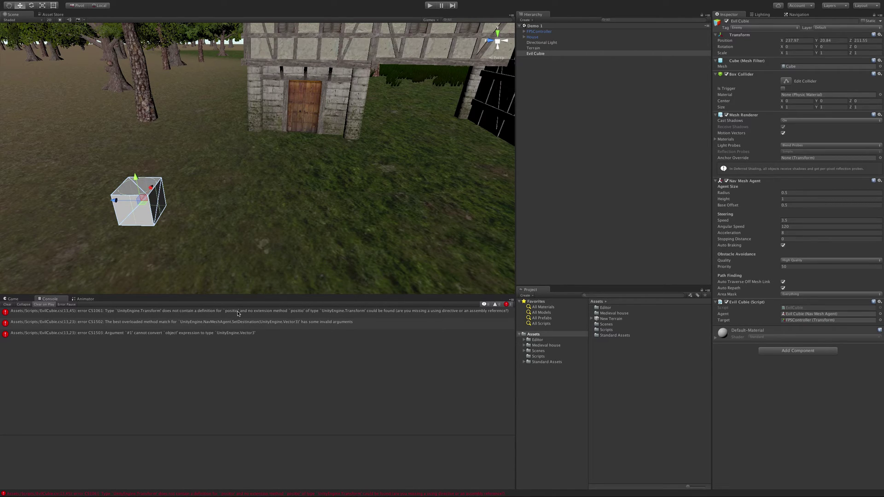
Open the script from the first Console error, restore the final n in target.position, and return to Unity
double_click(238, 313)
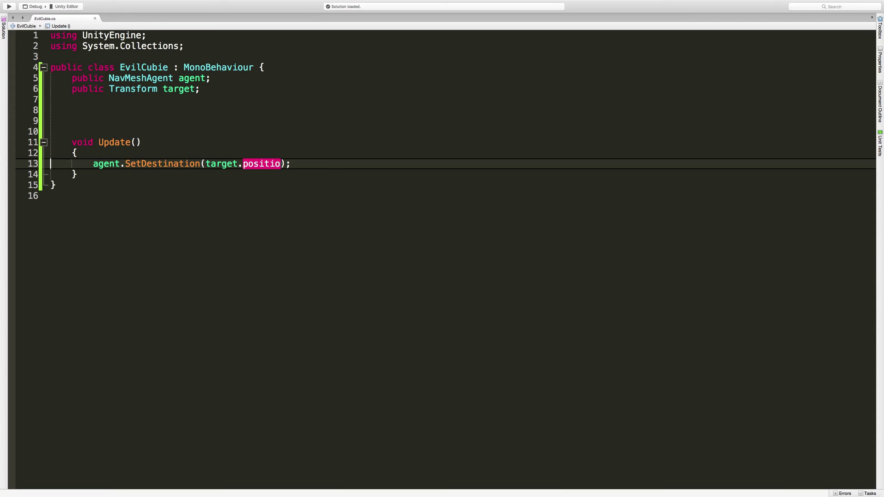
click(282, 164)
text(n)
key(super+Tab)
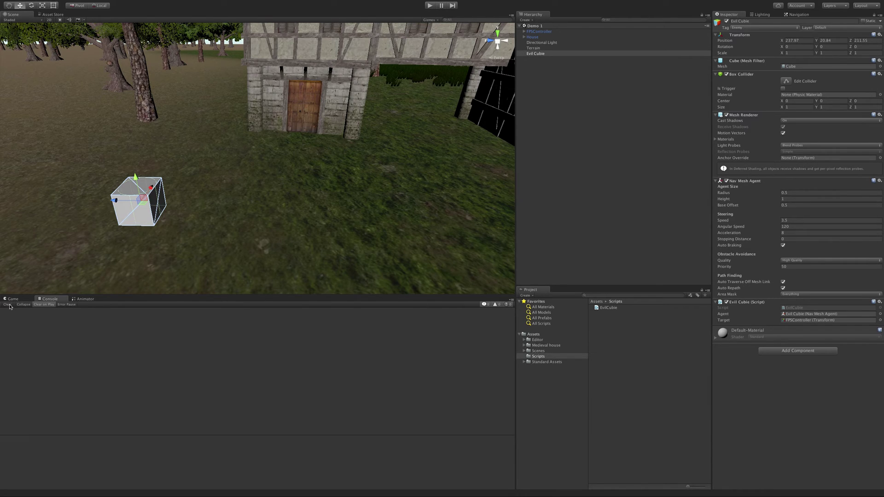
Show the Game view, run the scene in play mode, and frame the Evil Cubie object in the Scene view
key(super+2)
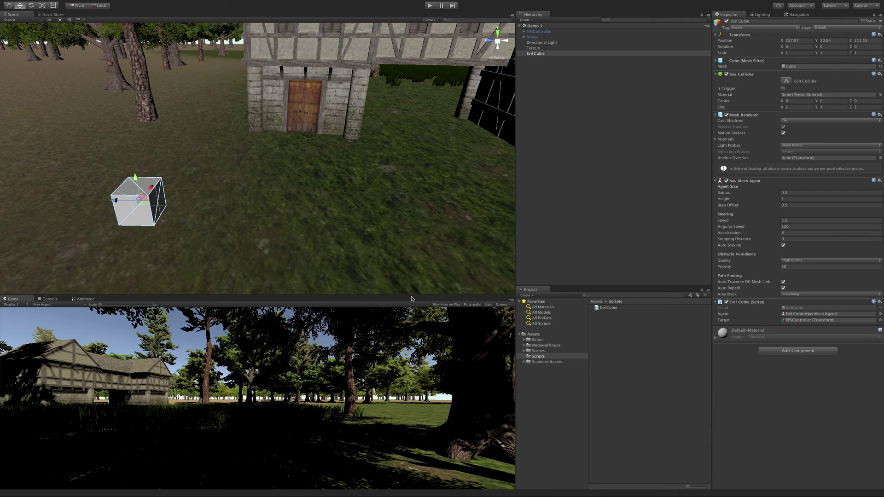
click(430, 6)
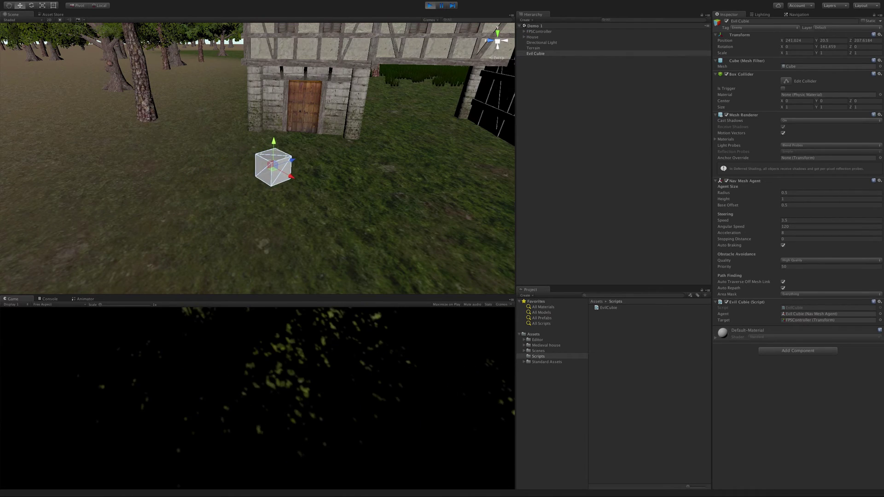
click(555, 118)
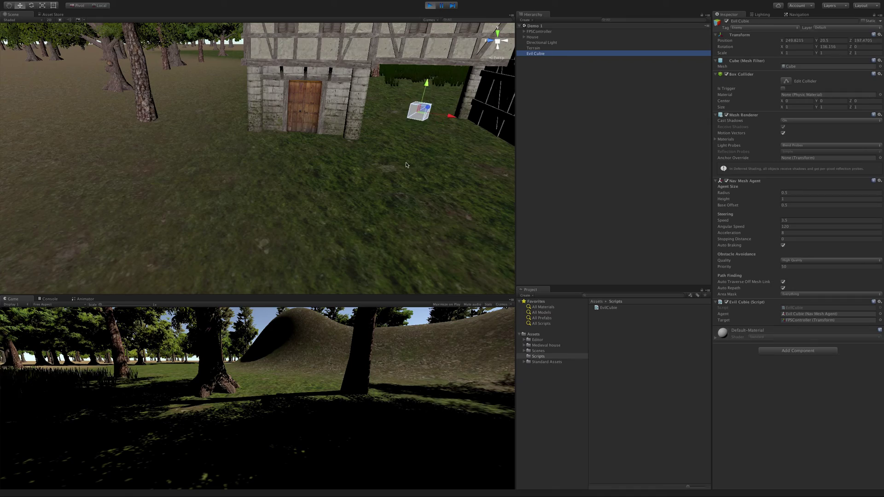
key(f)
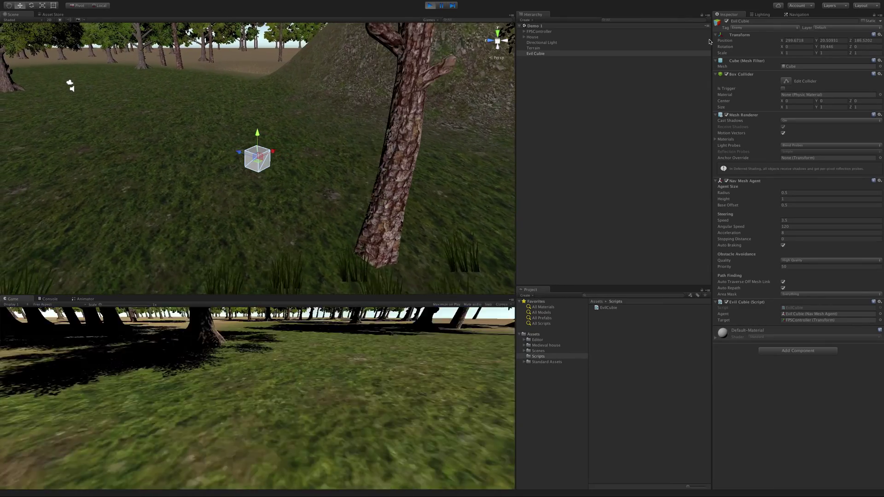
Display the NavMesh while walking the player forward to watch Evil Cubie's pursuit, then return to its Inspector and stop play mode
click(799, 14)
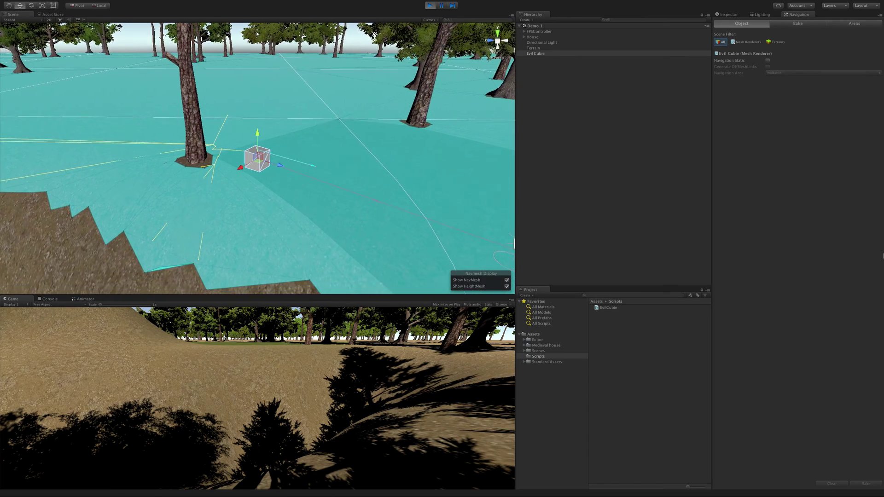
key(w)
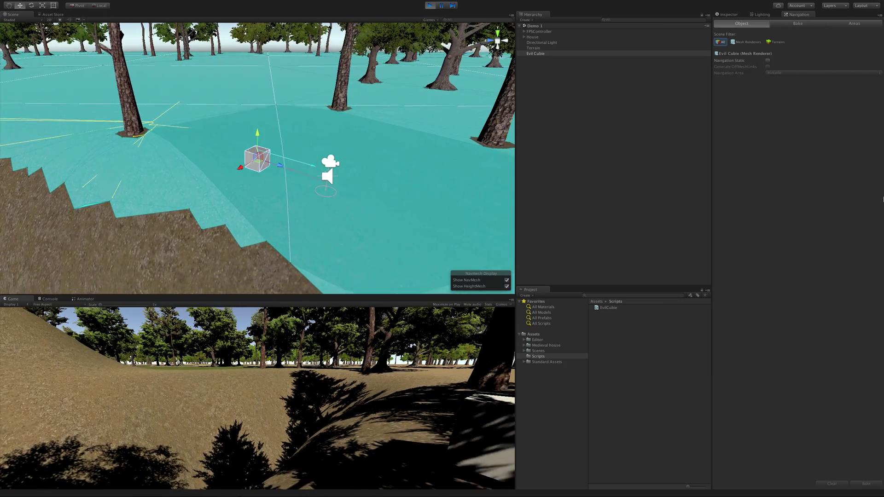
key(w)
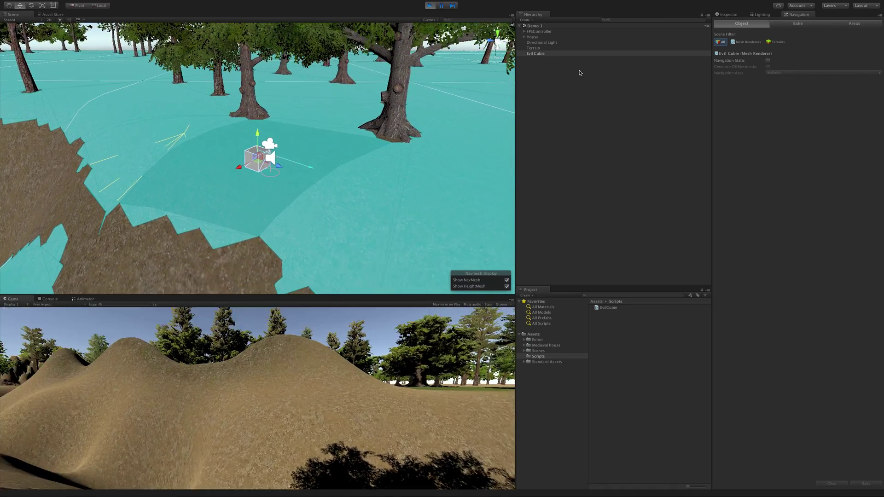
click(726, 14)
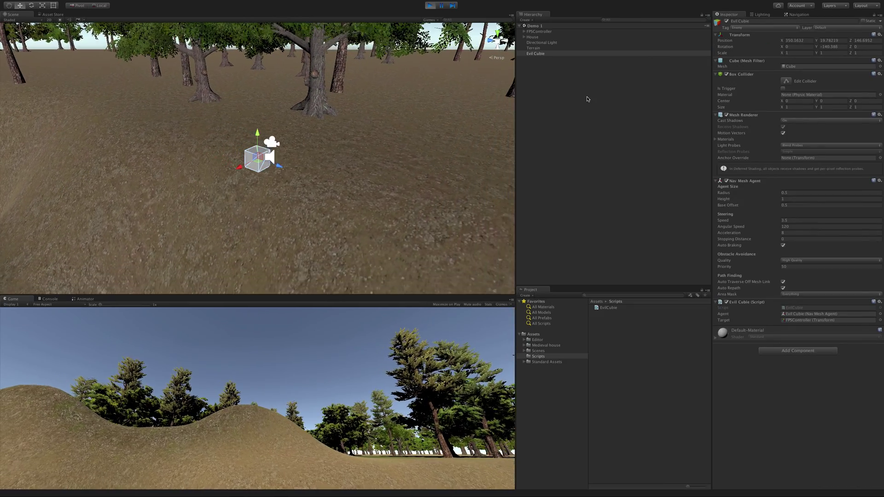
click(429, 6)
Switch to MonoDevelop to continue with the EvilCubie script
key(super+Tab)
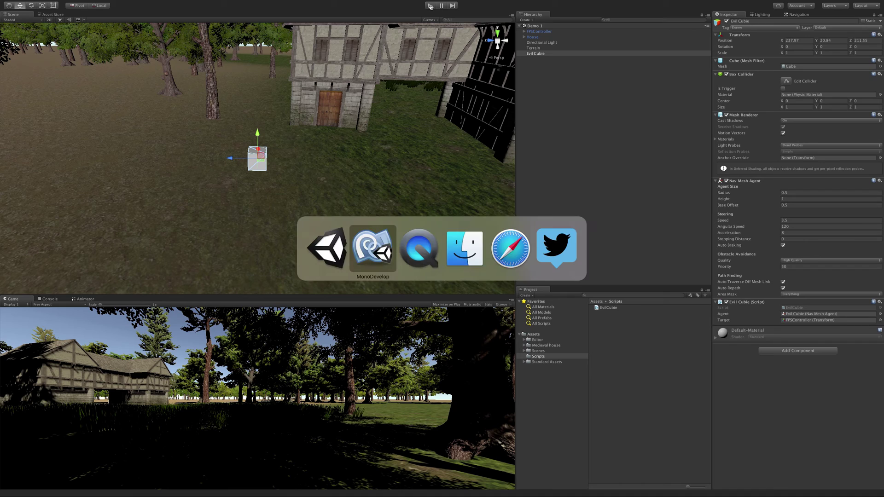